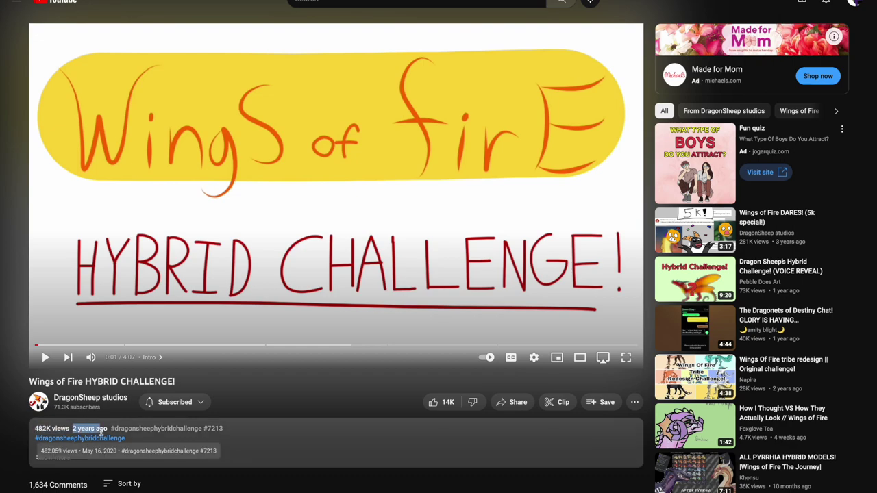
Step: Examine the upload date and description of the Wings of Fire HYBRID CHALLENGE! video
{"action": "left_click", "coordinate": [77, 433]}
{"action": "scroll", "coordinate": [199, 440], "scroll_direction": "down", "scroll_amount": 3}
{"action": "scroll", "coordinate": [199, 441], "scroll_direction": "up", "scroll_amount": 3}
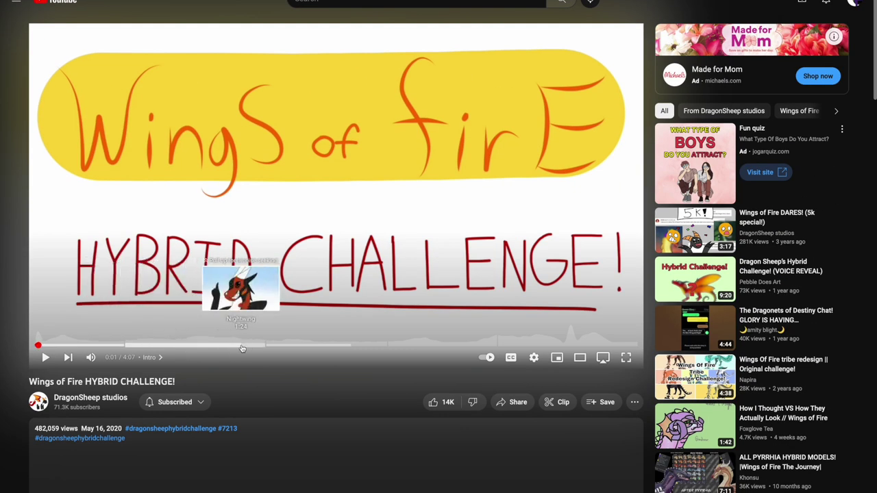
{"action": "key", "text": "alt+Left"}
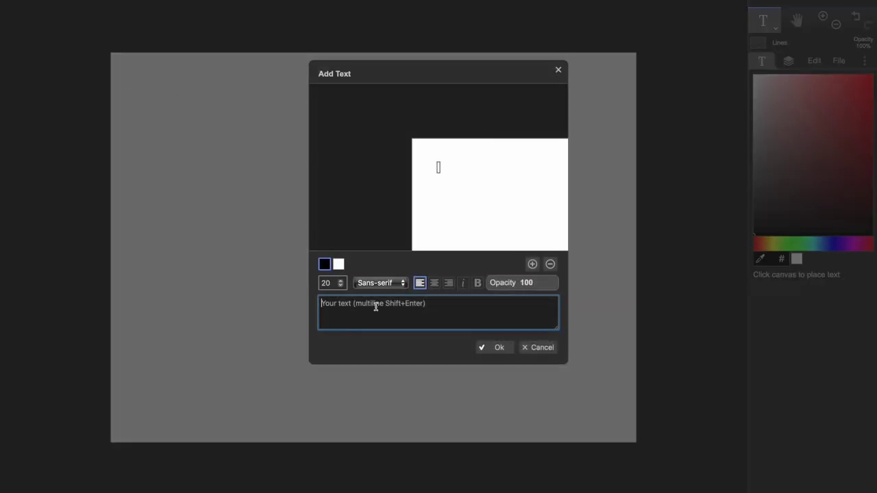
Step: Switch to Kleki and title the blank canvas "Mud-Silkwing"
{"action": "type", "text": "mud-silkwing"}
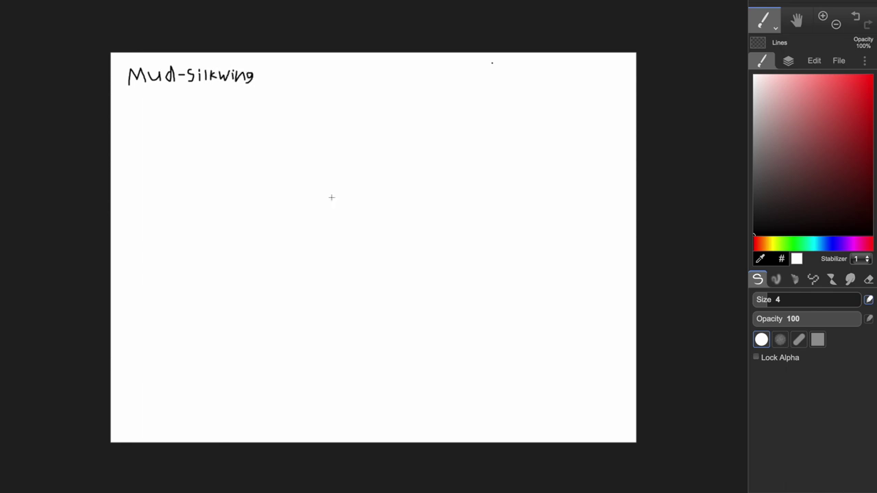
Step: Draw a slanted oval dragon head with a notched snout, and a long horizontal ground line below it
{"action": "mouse_move", "coordinate": [296, 182]}
{"action": "left_mouse_down"}
{"action": "mouse_move", "coordinate": [248, 233]}
{"action": "mouse_move", "coordinate": [246, 214]}
{"action": "mouse_move", "coordinate": [218, 223]}
{"action": "left_mouse_up"}
{"action": "key", "text": "ctrl+z"}
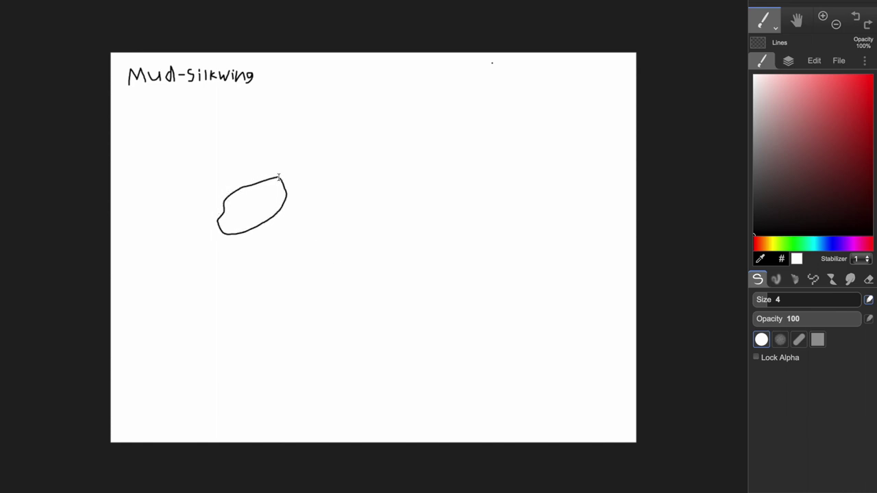
{"action": "key", "text": "e"}
{"action": "left_click", "coordinate": [259, 178]}
{"action": "key", "text": "b"}
{"action": "left_click_drag", "start_coordinate": [185, 340], "coordinate": [609, 341]}
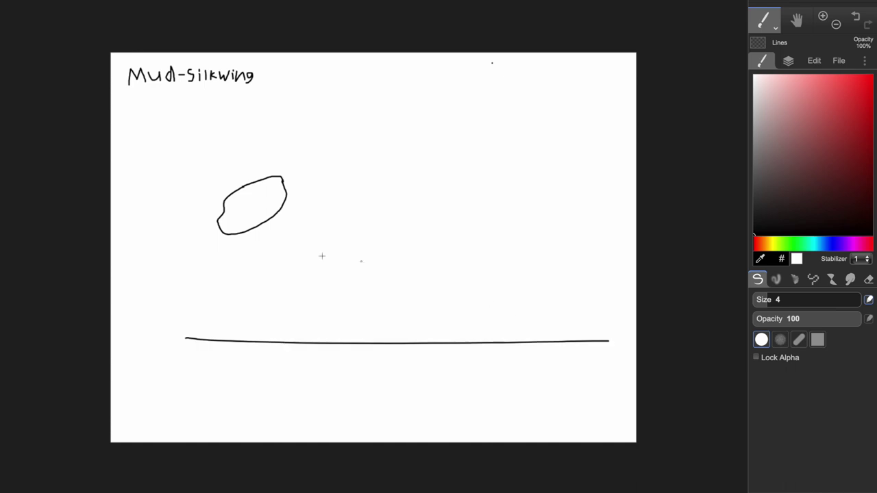
Step: Draw an inner contour line parallel to the head's upper edge, from the snout to the back of the head
{"action": "left_click", "coordinate": [823, 16]}
{"action": "left_click", "coordinate": [823, 16]}
{"action": "left_click", "coordinate": [823, 15]}
{"action": "left_click", "coordinate": [797, 21]}
{"action": "mouse_move", "coordinate": [137, 227]}
{"action": "left_mouse_down"}
{"action": "mouse_move", "coordinate": [604, 236]}
{"action": "mouse_move", "coordinate": [495, 308]}
{"action": "left_mouse_up"}
{"action": "left_click", "coordinate": [764, 20]}
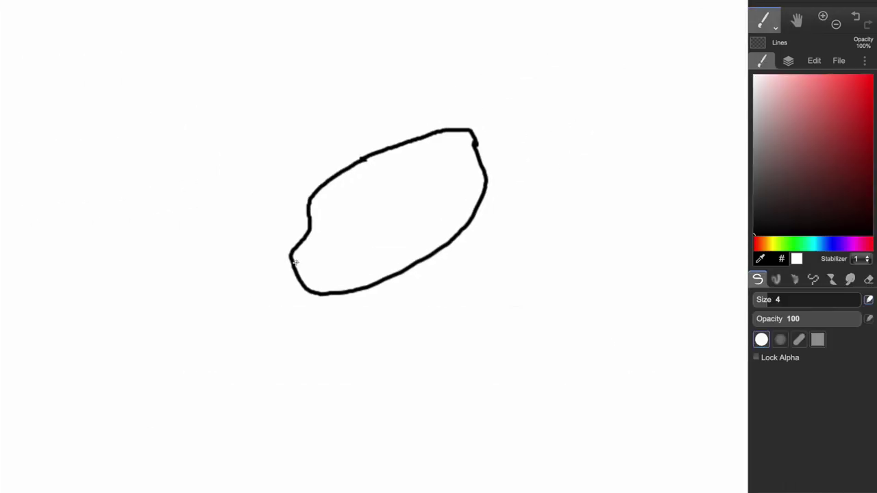
{"action": "mouse_move", "coordinate": [295, 264]}
{"action": "left_mouse_down"}
{"action": "mouse_move", "coordinate": [319, 249]}
{"action": "mouse_move", "coordinate": [342, 189]}
{"action": "left_mouse_up"}
{"action": "key", "text": "ctrl+z"}
{"action": "mouse_move", "coordinate": [295, 269]}
{"action": "left_mouse_down"}
{"action": "mouse_move", "coordinate": [355, 193]}
{"action": "mouse_move", "coordinate": [445, 146]}
{"action": "left_mouse_up"}
{"action": "key", "text": "ctrl+z"}
{"action": "left_click_drag", "start_coordinate": [350, 197], "coordinate": [463, 155]}
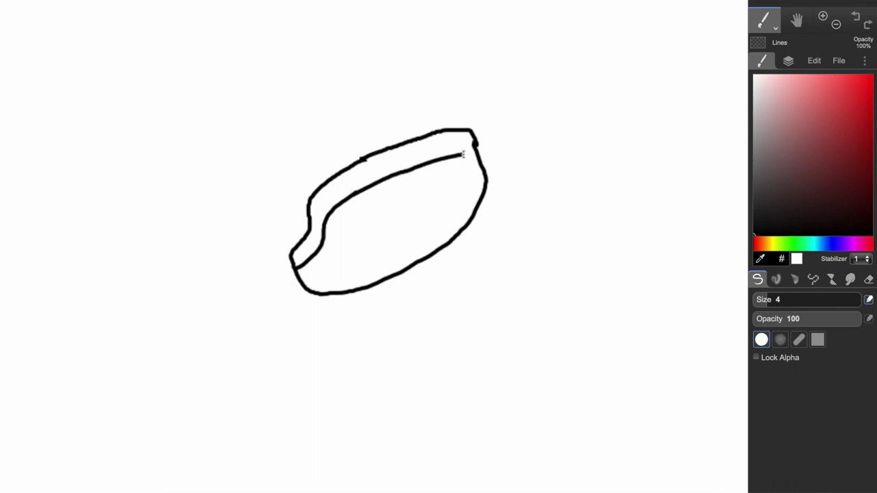
Step: Draw a curved antenna line rising from the forehead, undoing the trial tips and second antenna
{"action": "left_click_drag", "start_coordinate": [345, 180], "coordinate": [358, 105]}
{"action": "mouse_move", "coordinate": [325, 153]}
{"action": "left_mouse_down"}
{"action": "mouse_move", "coordinate": [329, 169]}
{"action": "mouse_move", "coordinate": [330, 113]}
{"action": "mouse_move", "coordinate": [380, 91]}
{"action": "mouse_move", "coordinate": [369, 109]}
{"action": "mouse_move", "coordinate": [331, 115]}
{"action": "left_mouse_up"}
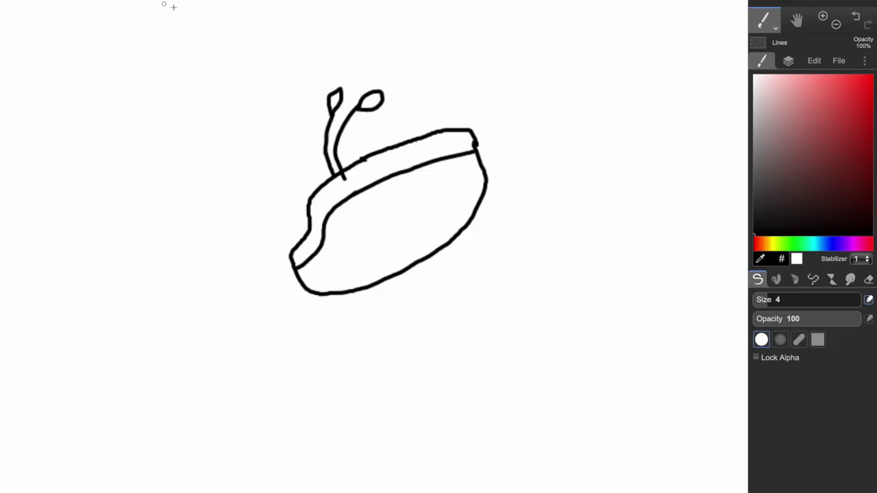
{"action": "left_click", "coordinate": [855, 16]}
{"action": "left_click", "coordinate": [856, 16]}
{"action": "left_click", "coordinate": [856, 17]}
{"action": "left_click", "coordinate": [856, 17]}
Step: Complete the front antenna as a double-line stalk with a jagged bulb tip, trimming the stalk with a size 2.7 eraser
{"action": "mouse_move", "coordinate": [350, 174]}
{"action": "left_mouse_down"}
{"action": "mouse_move", "coordinate": [342, 136]}
{"action": "mouse_move", "coordinate": [363, 111]}
{"action": "left_mouse_up"}
{"action": "left_click", "coordinate": [869, 279]}
{"action": "left_click_drag", "start_coordinate": [795, 299], "coordinate": [759, 300]}
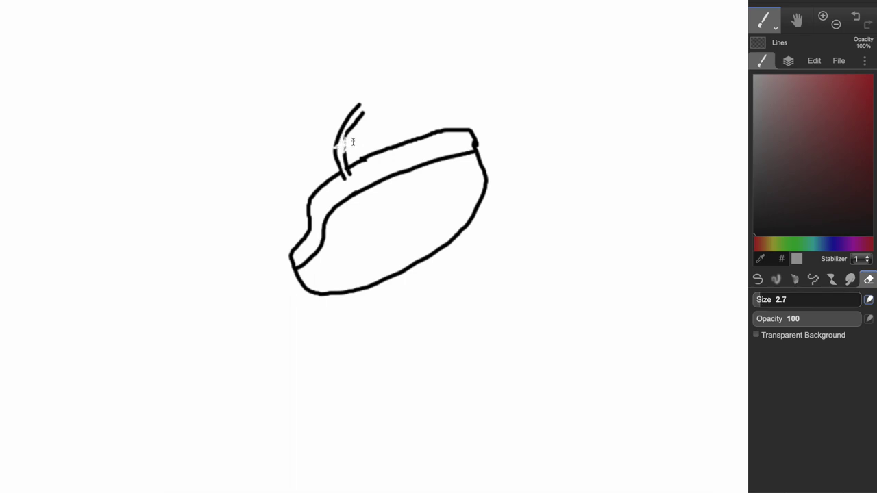
{"action": "left_click", "coordinate": [758, 279]}
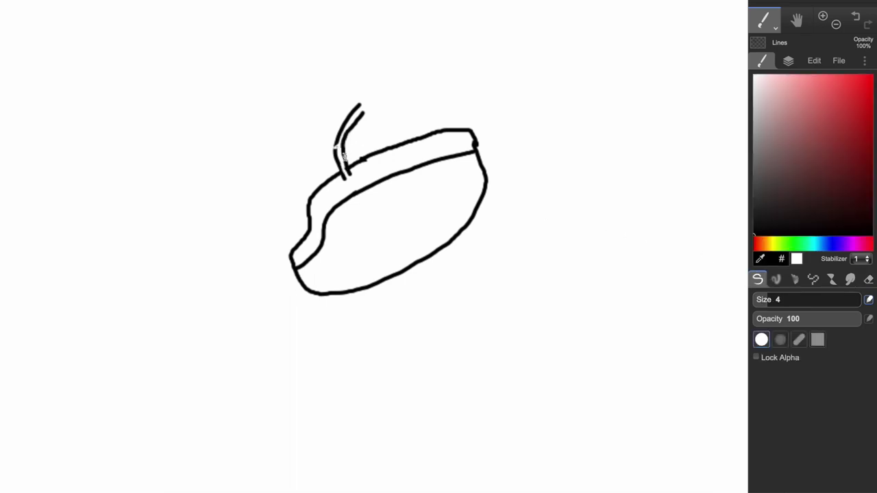
{"action": "mouse_move", "coordinate": [364, 110]}
{"action": "left_mouse_down"}
{"action": "mouse_move", "coordinate": [384, 87]}
{"action": "mouse_move", "coordinate": [369, 111]}
{"action": "left_mouse_up"}
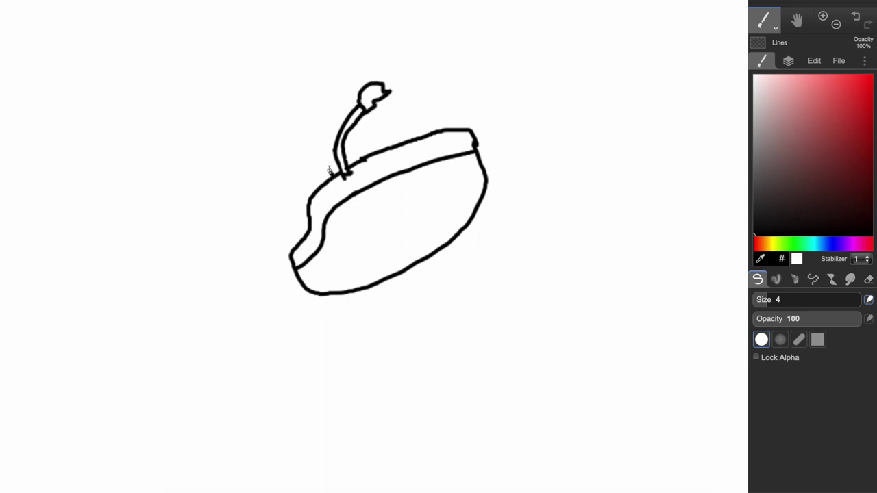
Step: Draw a second double-line antenna with a jagged tip just behind the front one
{"action": "left_click_drag", "start_coordinate": [329, 171], "coordinate": [345, 98]}
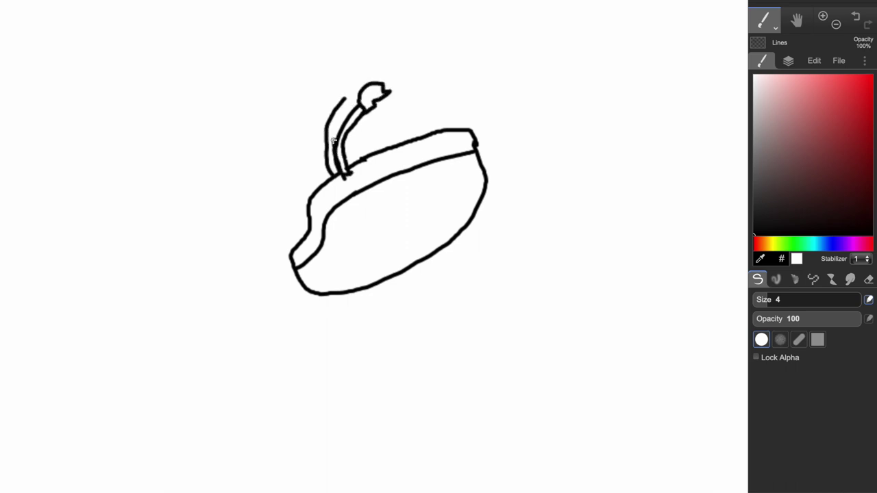
{"action": "left_click_drag", "start_coordinate": [333, 143], "coordinate": [343, 111]}
{"action": "key", "text": "ctrl+z"}
{"action": "left_click_drag", "start_coordinate": [332, 144], "coordinate": [373, 76]}
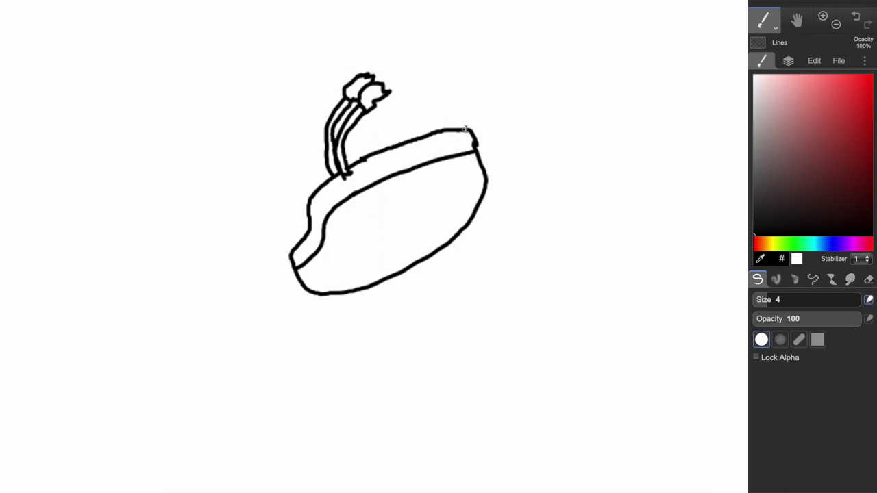
Step: Draw a long curved horn at the back of the head and a half-lidded eye with a pupil
{"action": "mouse_move", "coordinate": [465, 129]}
{"action": "left_mouse_down"}
{"action": "mouse_move", "coordinate": [610, 118]}
{"action": "mouse_move", "coordinate": [477, 158]}
{"action": "left_mouse_up"}
{"action": "mouse_move", "coordinate": [364, 212]}
{"action": "left_mouse_down"}
{"action": "mouse_move", "coordinate": [406, 185]}
{"action": "mouse_move", "coordinate": [389, 210]}
{"action": "mouse_move", "coordinate": [374, 209]}
{"action": "mouse_move", "coordinate": [394, 199]}
{"action": "mouse_move", "coordinate": [366, 205]}
{"action": "mouse_move", "coordinate": [398, 189]}
{"action": "mouse_move", "coordinate": [374, 219]}
{"action": "mouse_move", "coordinate": [388, 218]}
{"action": "mouse_move", "coordinate": [377, 208]}
{"action": "left_mouse_up"}
{"action": "left_click", "coordinate": [856, 17]}
{"action": "key", "text": "ctrl+z"}
{"action": "key", "text": "ctrl+z"}
{"action": "key", "text": "ctrl+z"}
{"action": "key", "text": "ctrl+z"}
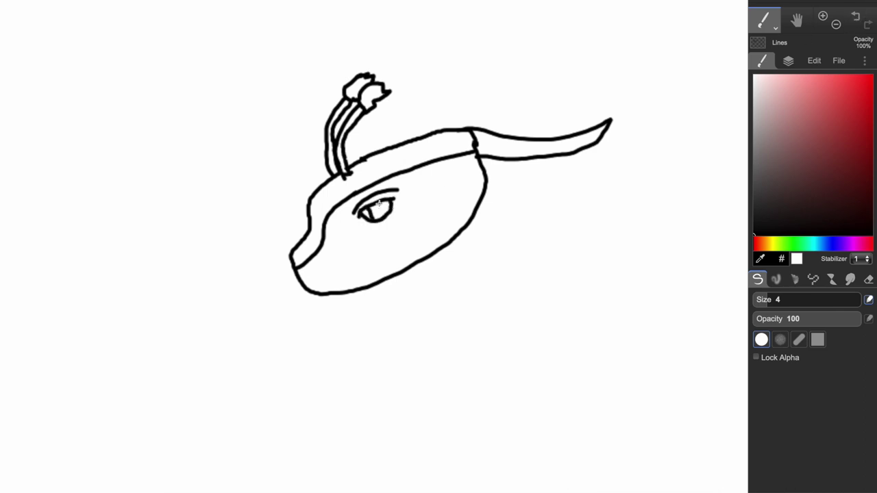
{"action": "key", "text": "ctrl+z"}
{"action": "left_click", "coordinate": [377, 213]}
{"action": "mouse_move", "coordinate": [381, 216]}
{"action": "left_mouse_down"}
{"action": "mouse_move", "coordinate": [378, 203]}
{"action": "mouse_move", "coordinate": [374, 215]}
{"action": "left_mouse_up"}
Step: Draw the mouth line along the lower jaw and a small nostril on the snout
{"action": "key", "text": "e"}
{"action": "key", "text": "b"}
{"action": "left_click_drag", "start_coordinate": [299, 280], "coordinate": [367, 250]}
{"action": "key", "text": "ctrl+z"}
{"action": "mouse_move", "coordinate": [306, 287]}
{"action": "left_mouse_down"}
{"action": "mouse_move", "coordinate": [384, 263]}
{"action": "mouse_move", "coordinate": [447, 315]}
{"action": "mouse_move", "coordinate": [449, 361]}
{"action": "left_mouse_up"}
{"action": "left_click", "coordinate": [836, 23]}
{"action": "key", "text": "ctrl+z"}
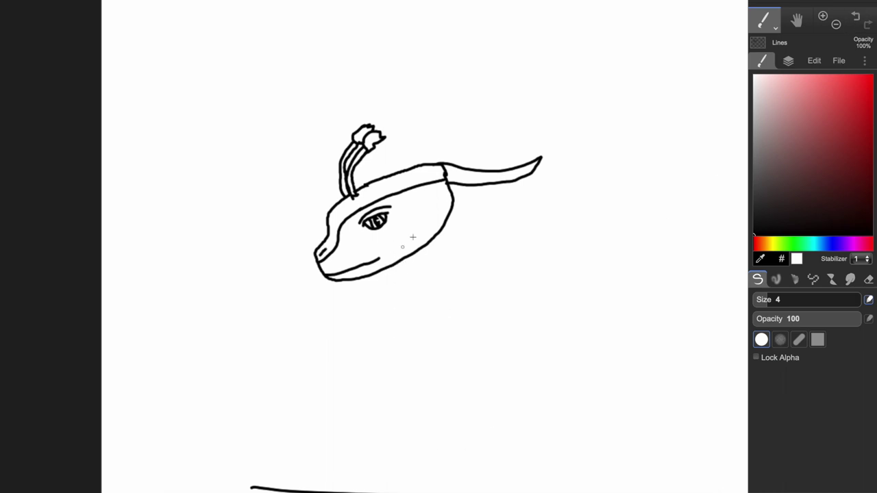
Step: Draw a small pointed ear below the horn and erase the head outline crossing it
{"action": "mouse_move", "coordinate": [444, 184]}
{"action": "left_mouse_down"}
{"action": "mouse_move", "coordinate": [480, 194]}
{"action": "mouse_move", "coordinate": [440, 202]}
{"action": "left_mouse_up"}
{"action": "key", "text": "e"}
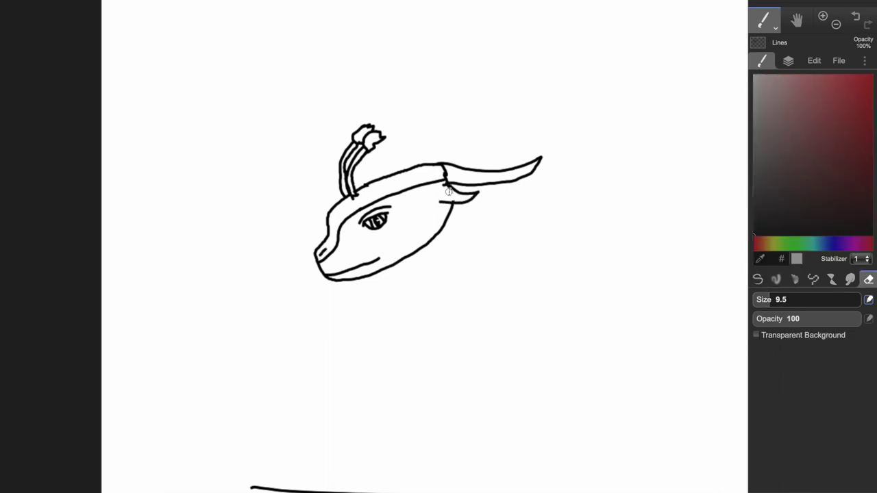
Step: Draw the back from the head to a long pointed tail tip, and return the tail's underside to the belly
{"action": "left_click", "coordinate": [836, 24]}
{"action": "left_click", "coordinate": [758, 280]}
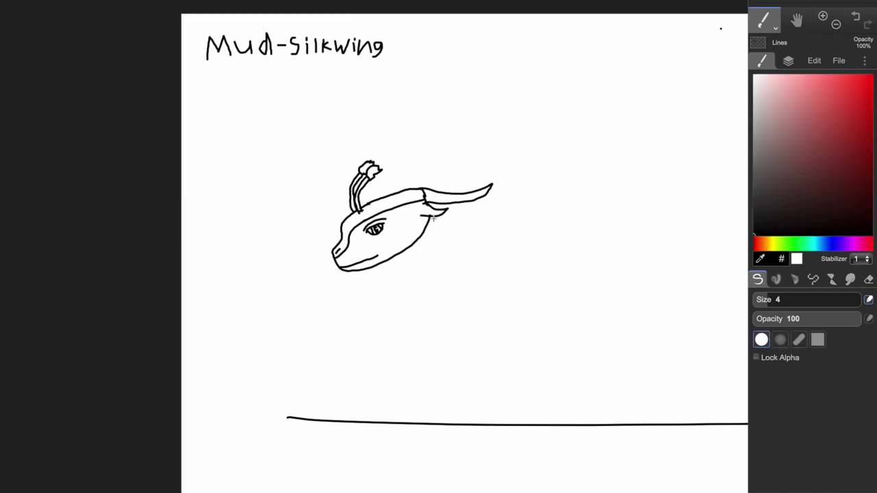
{"action": "mouse_move", "coordinate": [433, 218]}
{"action": "left_mouse_down"}
{"action": "mouse_move", "coordinate": [550, 294]}
{"action": "mouse_move", "coordinate": [629, 293]}
{"action": "left_mouse_up"}
{"action": "scroll", "coordinate": [240, 294], "scroll_direction": "right", "scroll_amount": 10}
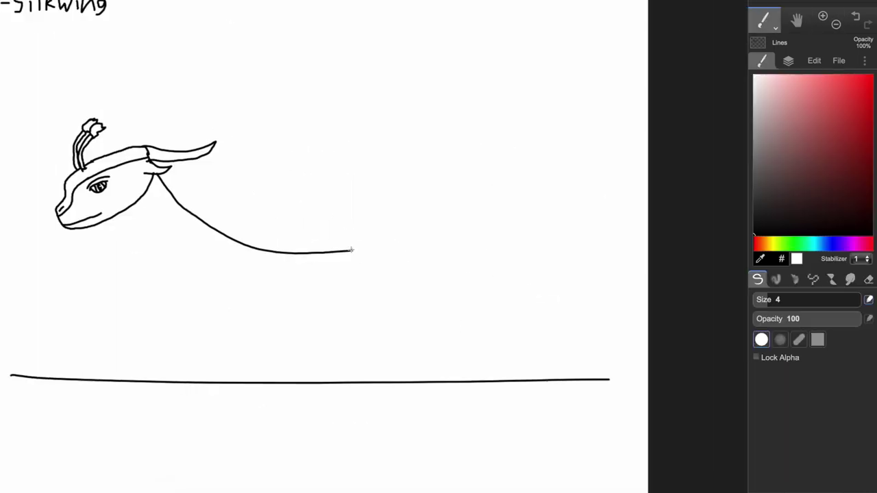
{"action": "left_click_drag", "start_coordinate": [351, 250], "coordinate": [597, 323]}
{"action": "key", "text": "ctrl+z"}
{"action": "mouse_move", "coordinate": [351, 250]}
{"action": "left_mouse_down"}
{"action": "mouse_move", "coordinate": [458, 264]}
{"action": "mouse_move", "coordinate": [627, 342]}
{"action": "mouse_move", "coordinate": [534, 350]}
{"action": "mouse_move", "coordinate": [411, 308]}
{"action": "mouse_move", "coordinate": [250, 316]}
{"action": "left_mouse_up"}
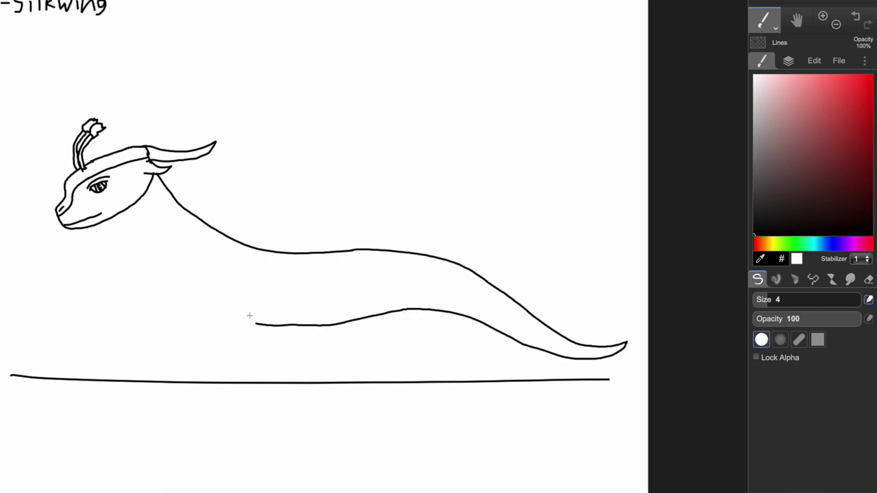
Step: Draw the belly and throat line up to the jaw, and erase the doubled belly stroke with a size 45 eraser
{"action": "mouse_move", "coordinate": [361, 321]}
{"action": "left_mouse_down"}
{"action": "mouse_move", "coordinate": [176, 277]}
{"action": "mouse_move", "coordinate": [114, 218]}
{"action": "left_mouse_up"}
{"action": "key", "text": "e"}
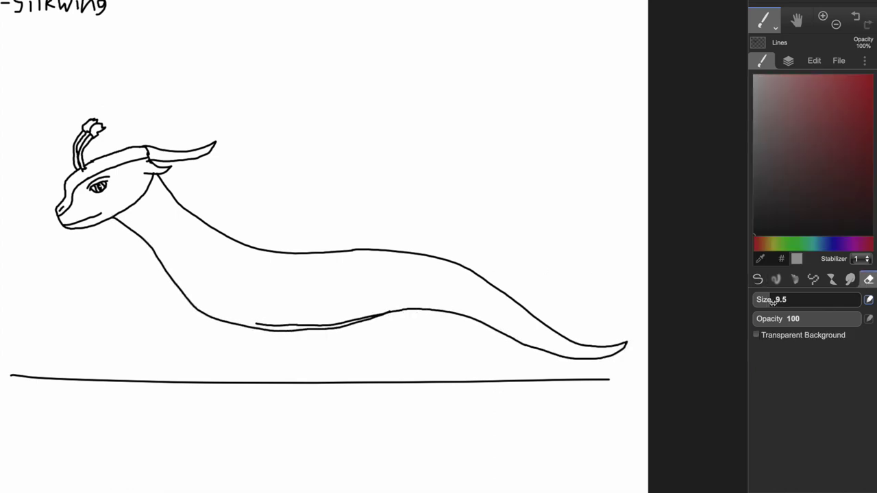
{"action": "left_click_drag", "start_coordinate": [368, 305], "coordinate": [280, 317]}
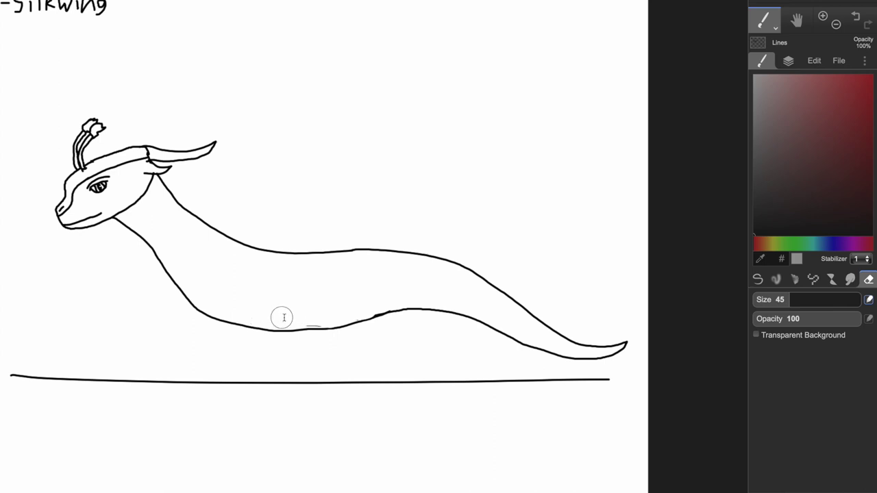
Step: Draw the front leg down to the ground line and erase the body outline inside it
{"action": "left_click", "coordinate": [757, 280]}
{"action": "left_click_drag", "start_coordinate": [189, 273], "coordinate": [194, 361]}
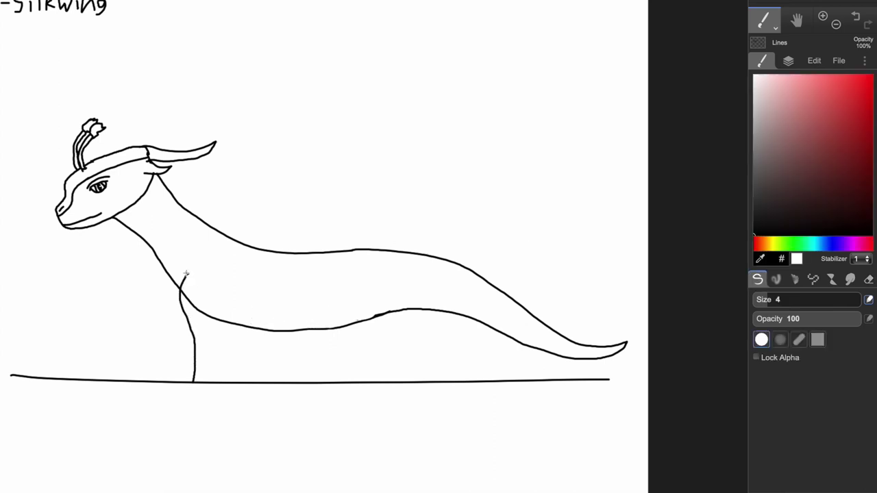
{"action": "left_click_drag", "start_coordinate": [214, 273], "coordinate": [225, 382]}
{"action": "key", "text": "e"}
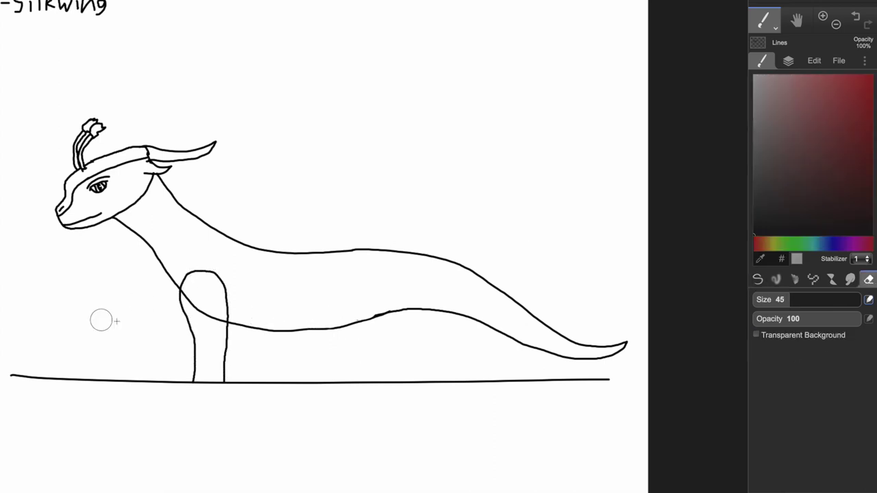
{"action": "mouse_move", "coordinate": [210, 317]}
{"action": "left_mouse_down"}
{"action": "mouse_move", "coordinate": [192, 293]}
{"action": "mouse_move", "coordinate": [214, 322]}
{"action": "left_mouse_up"}
Step: Draw the hind leg down to the ground line and erase the belly line inside it
{"action": "key", "text": "b"}
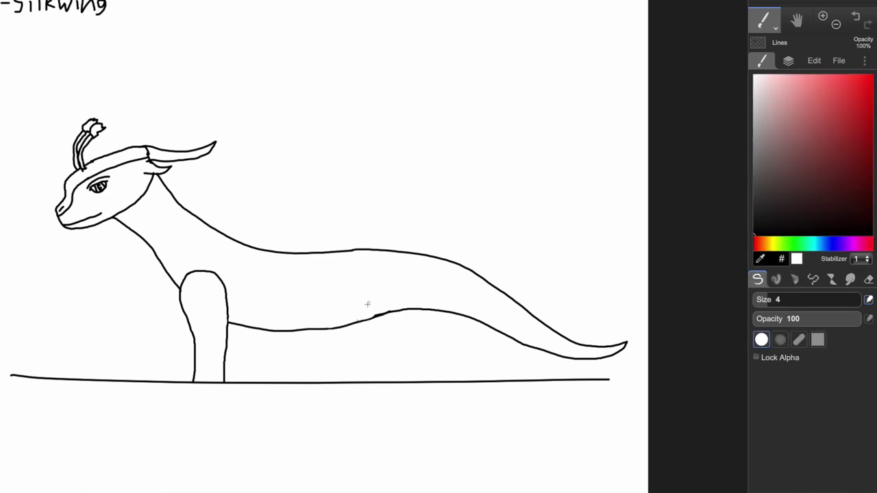
{"action": "mouse_move", "coordinate": [356, 284]}
{"action": "left_mouse_down"}
{"action": "mouse_move", "coordinate": [387, 329]}
{"action": "mouse_move", "coordinate": [392, 384]}
{"action": "left_mouse_up"}
{"action": "mouse_move", "coordinate": [353, 284]}
{"action": "left_mouse_down"}
{"action": "mouse_move", "coordinate": [351, 336]}
{"action": "mouse_move", "coordinate": [367, 382]}
{"action": "left_mouse_up"}
{"action": "key", "text": "e"}
{"action": "mouse_move", "coordinate": [405, 313]}
{"action": "left_mouse_down"}
{"action": "mouse_move", "coordinate": [368, 307]}
{"action": "mouse_move", "coordinate": [355, 324]}
{"action": "left_mouse_up"}
Step: Draw the underbelly contour line from the jaw along the neck and body to the tail tip
{"action": "left_click", "coordinate": [756, 282]}
{"action": "mouse_move", "coordinate": [127, 210]}
{"action": "left_mouse_down"}
{"action": "mouse_move", "coordinate": [161, 232]}
{"action": "mouse_move", "coordinate": [301, 280]}
{"action": "mouse_move", "coordinate": [347, 280]}
{"action": "left_mouse_up"}
{"action": "left_click", "coordinate": [857, 16]}
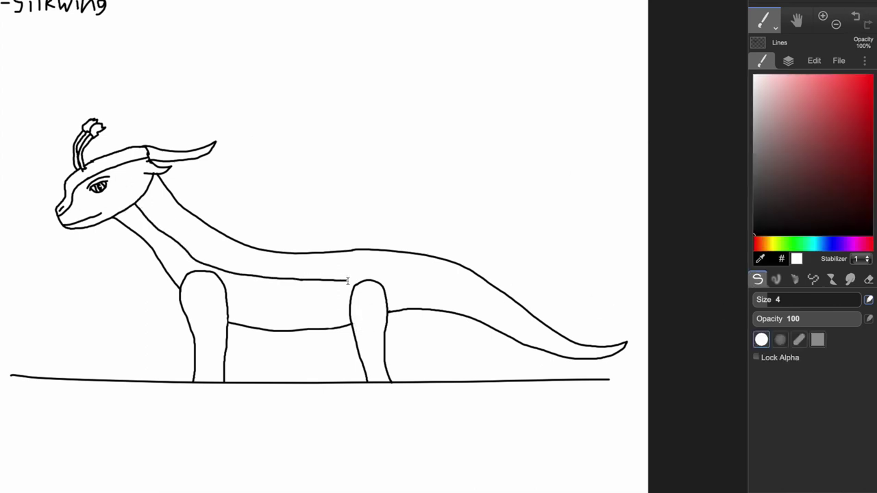
{"action": "mouse_move", "coordinate": [401, 285]}
{"action": "left_mouse_down"}
{"action": "mouse_move", "coordinate": [576, 345]}
{"action": "mouse_move", "coordinate": [621, 348]}
{"action": "left_mouse_up"}
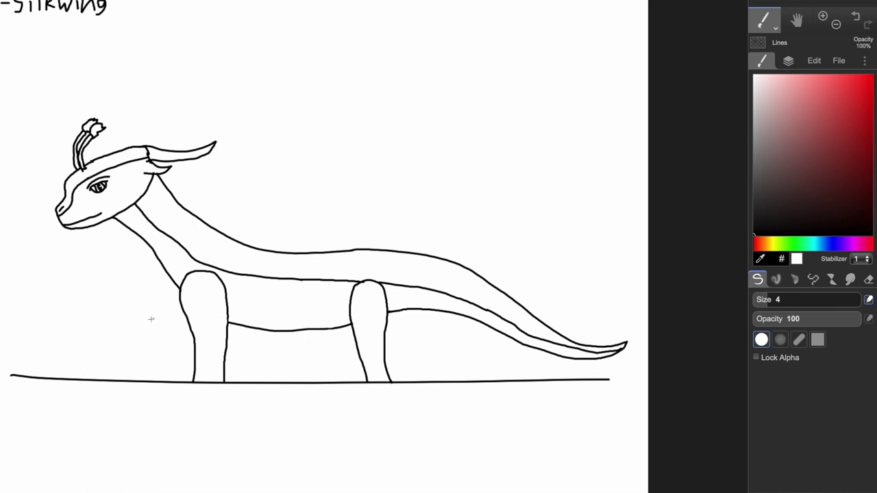
Step: Draw an oval above the front leg and erase the lines inside it with a size 8 eraser
{"action": "mouse_move", "coordinate": [197, 261]}
{"action": "left_mouse_down"}
{"action": "mouse_move", "coordinate": [224, 280]}
{"action": "mouse_move", "coordinate": [236, 269]}
{"action": "mouse_move", "coordinate": [217, 264]}
{"action": "left_mouse_up"}
{"action": "key", "text": "ctrl+z"}
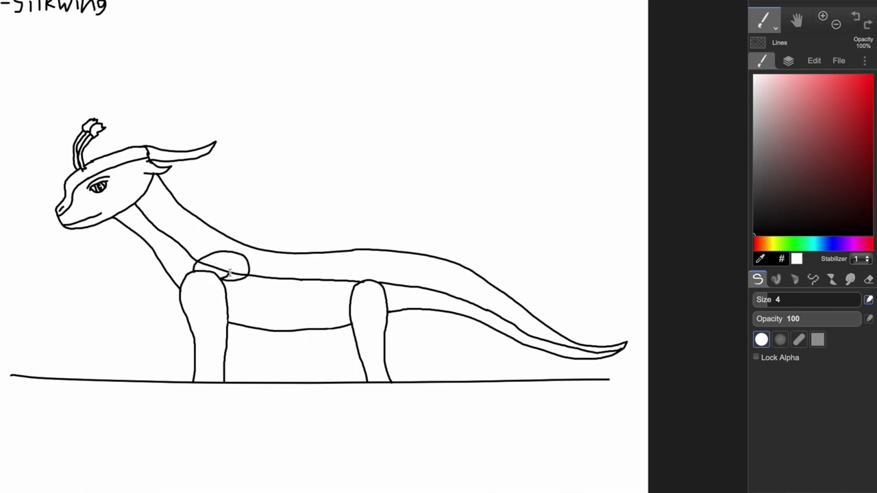
{"action": "key", "text": "e"}
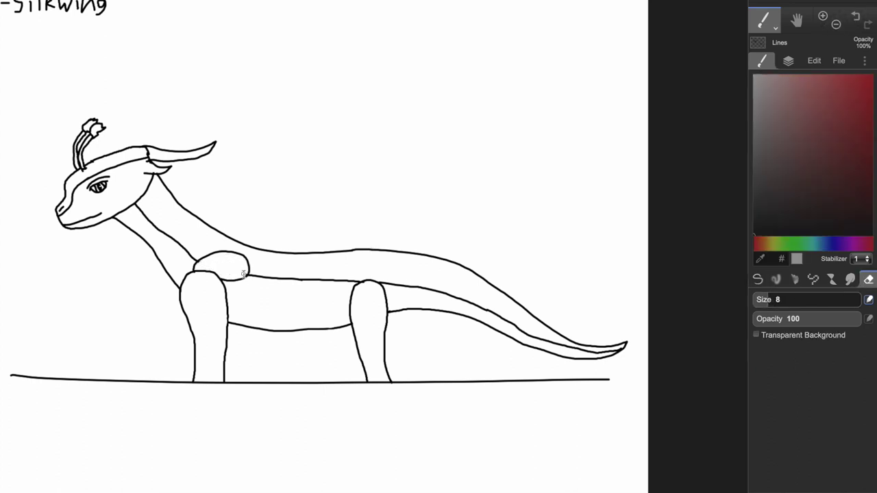
Step: Draw a spiral inside the shoulder oval and an extra contour line down the neck to the oval
{"action": "left_click", "coordinate": [776, 279]}
{"action": "left_click", "coordinate": [758, 279]}
{"action": "left_click_drag", "start_coordinate": [203, 271], "coordinate": [219, 268]}
{"action": "left_click", "coordinate": [856, 16]}
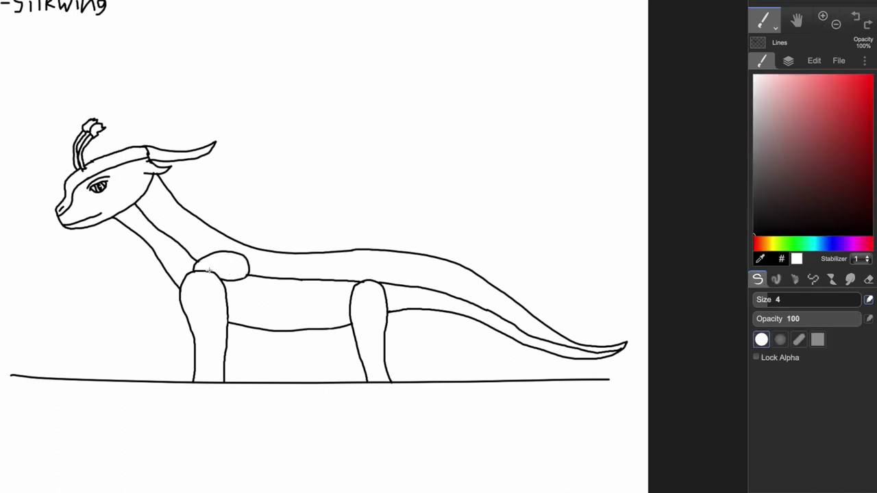
{"action": "key", "text": "ctrl+z"}
{"action": "key", "text": "ctrl+z"}
{"action": "key", "text": "ctrl+z"}
{"action": "key", "text": "ctrl+z"}
{"action": "left_click_drag", "start_coordinate": [229, 258], "coordinate": [224, 277]}
{"action": "left_click_drag", "start_coordinate": [225, 260], "coordinate": [218, 260]}
{"action": "key", "text": "ctrl+z"}
{"action": "key", "text": "ctrl+z"}
{"action": "key", "text": "ctrl+z"}
{"action": "left_click_drag", "start_coordinate": [150, 182], "coordinate": [199, 239]}
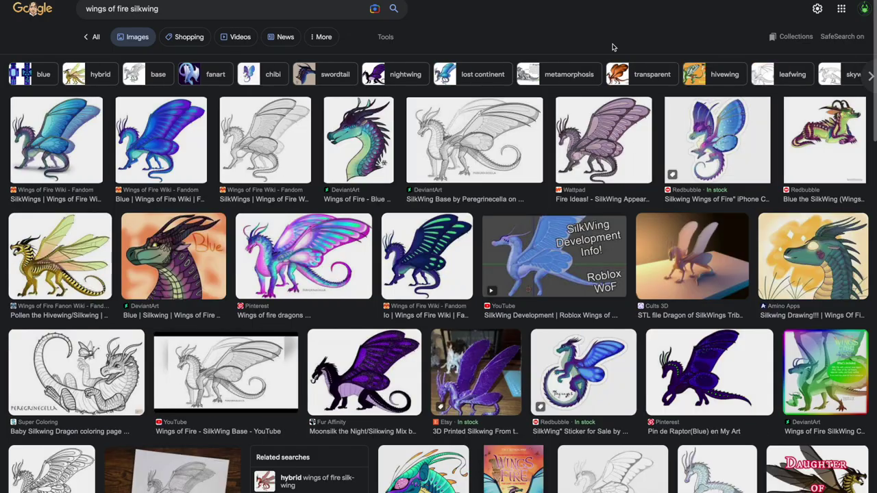
Step: Examine the image search results for "wings of fire silkwing" as drawing reference
{"action": "scroll", "coordinate": [196, 269], "scroll_direction": "down", "scroll_amount": 1}
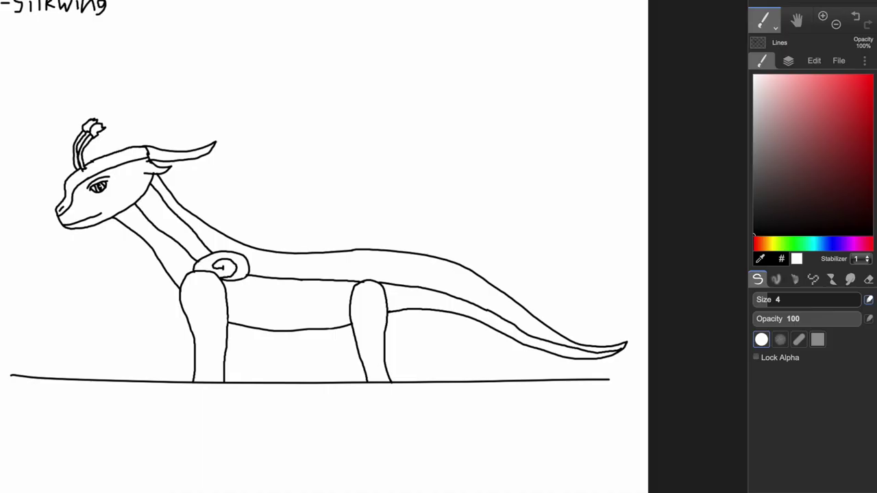
Step: Erase the dragon's existing eye completely
{"action": "left_click", "coordinate": [796, 20]}
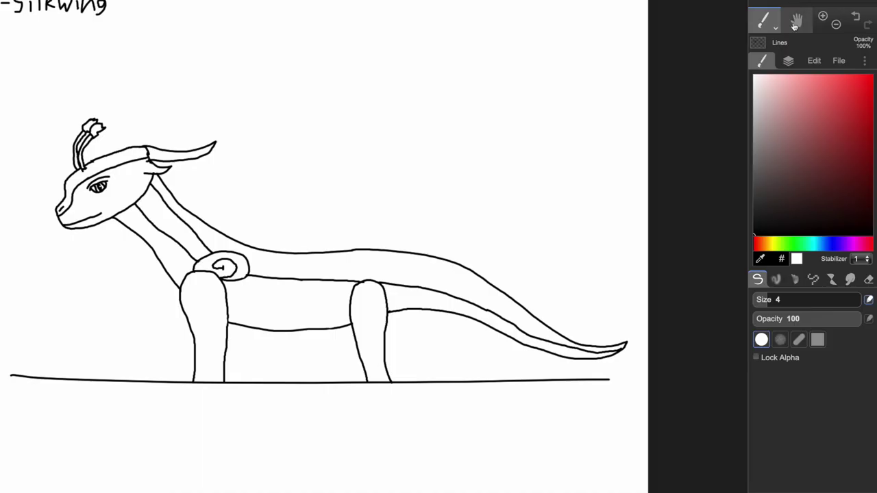
{"action": "left_click", "coordinate": [823, 16]}
{"action": "left_click", "coordinate": [763, 21]}
{"action": "left_click", "coordinate": [869, 280]}
{"action": "left_click_drag", "start_coordinate": [768, 299], "coordinate": [785, 300]}
{"action": "left_click_drag", "start_coordinate": [340, 234], "coordinate": [416, 198]}
Step: Redraw a larger almond-shaped eye with a lined iris and a dark pupil with a highlight
{"action": "left_click", "coordinate": [758, 280]}
{"action": "left_click", "coordinate": [856, 17]}
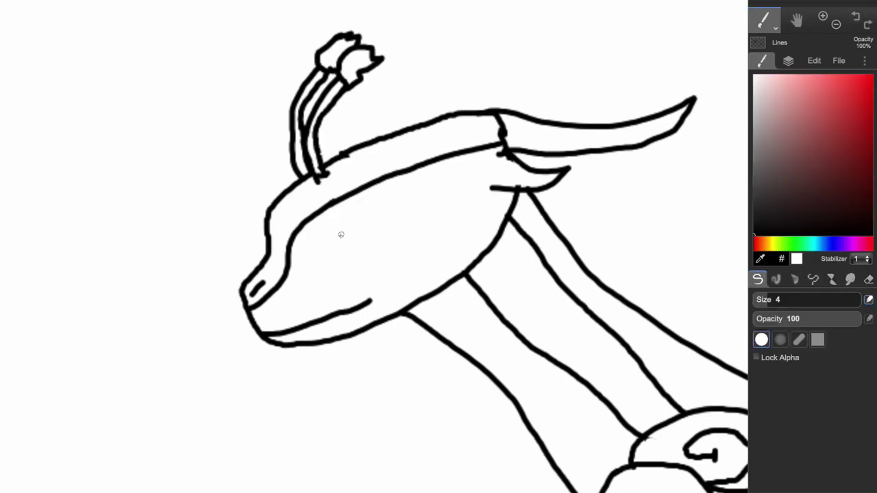
{"action": "mouse_move", "coordinate": [339, 237]}
{"action": "left_mouse_down"}
{"action": "mouse_move", "coordinate": [414, 199]}
{"action": "mouse_move", "coordinate": [357, 240]}
{"action": "mouse_move", "coordinate": [411, 203]}
{"action": "mouse_move", "coordinate": [402, 198]}
{"action": "mouse_move", "coordinate": [358, 223]}
{"action": "mouse_move", "coordinate": [391, 228]}
{"action": "left_mouse_up"}
{"action": "left_click", "coordinate": [855, 16]}
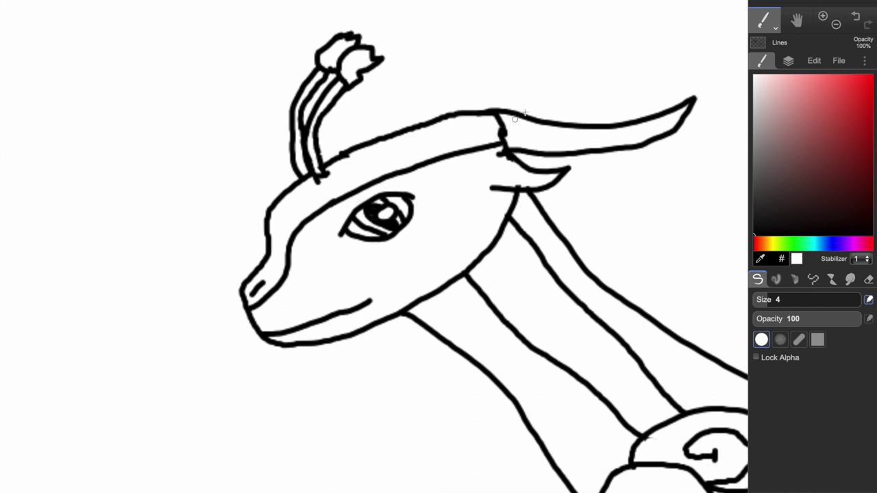
Step: Erase the lower jaw outline and redraw it slightly lower for a deeper chin
{"action": "key", "text": "e"}
{"action": "mouse_move", "coordinate": [351, 338]}
{"action": "left_mouse_down"}
{"action": "mouse_move", "coordinate": [260, 340]}
{"action": "mouse_move", "coordinate": [288, 353]}
{"action": "mouse_move", "coordinate": [359, 333]}
{"action": "left_mouse_up"}
{"action": "key", "text": "b"}
{"action": "key", "text": "e"}
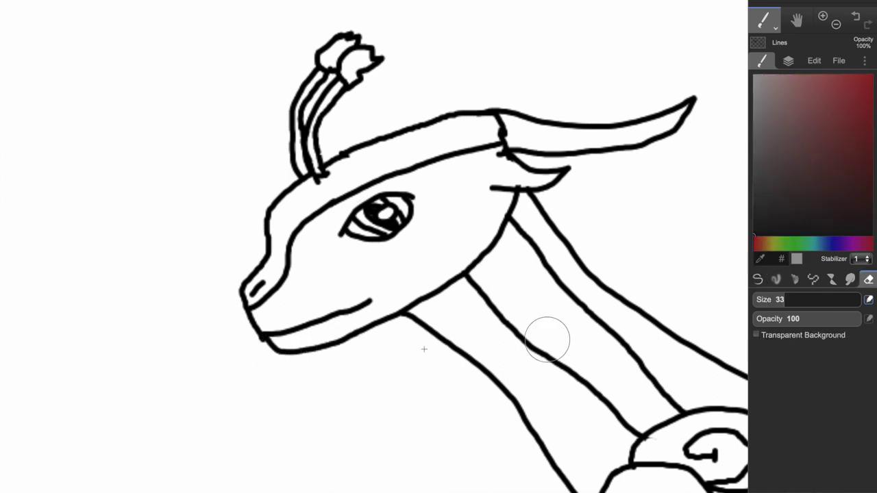
Step: Draw a slanted brow line just above the dragon's eye and undo the stray extra strokes
{"action": "key", "text": "b"}
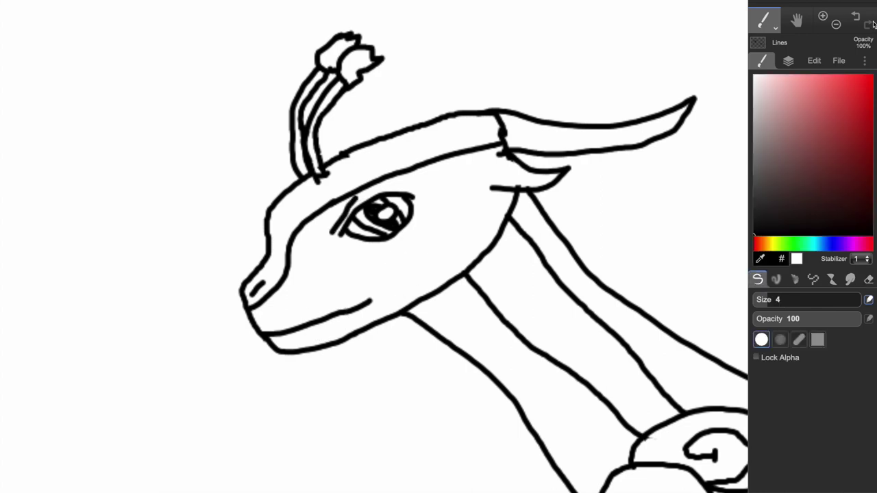
{"action": "mouse_move", "coordinate": [412, 183]}
{"action": "left_mouse_down"}
{"action": "mouse_move", "coordinate": [380, 185]}
{"action": "mouse_move", "coordinate": [340, 212]}
{"action": "mouse_move", "coordinate": [359, 195]}
{"action": "mouse_move", "coordinate": [409, 184]}
{"action": "left_mouse_up"}
{"action": "key", "text": "ctrl+z"}
{"action": "key", "text": "ctrl+z"}
Step: Check the silkwing image search results as reference and return to the dragon drawing
{"action": "scroll", "coordinate": [412, 247], "scroll_direction": "down", "scroll_amount": 3}
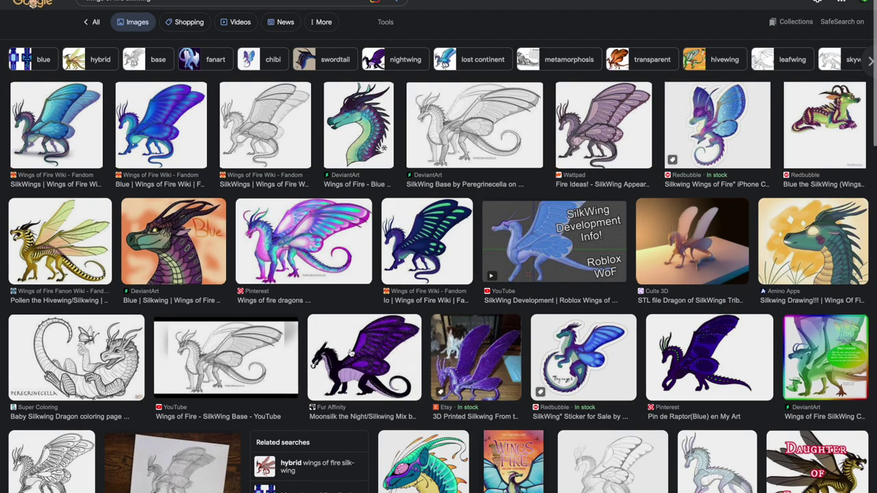
{"action": "left_click", "coordinate": [266, 125]}
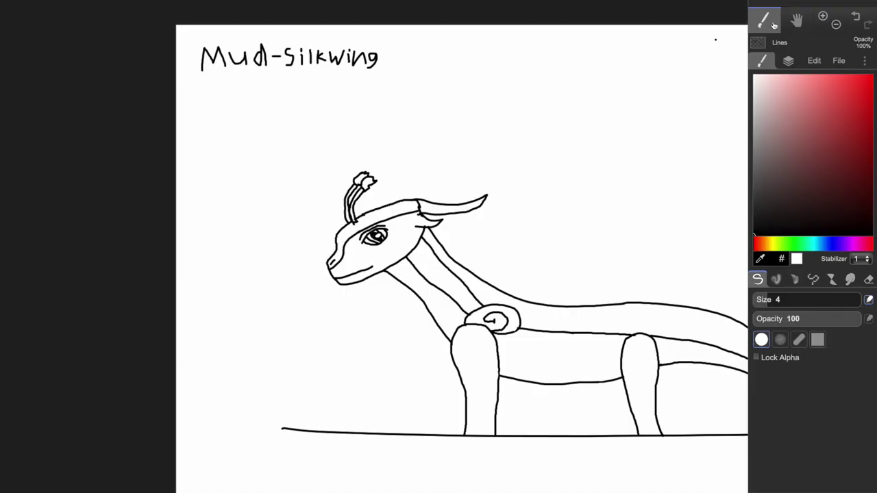
{"action": "scroll", "coordinate": [372, 254], "scroll_direction": "up", "scroll_amount": 5}
{"action": "mouse_move", "coordinate": [200, 351]}
{"action": "left_mouse_down"}
{"action": "mouse_move", "coordinate": [237, 341]}
{"action": "mouse_move", "coordinate": [282, 252]}
{"action": "mouse_move", "coordinate": [329, 218]}
{"action": "mouse_move", "coordinate": [463, 145]}
{"action": "mouse_move", "coordinate": [555, 110]}
{"action": "left_mouse_up"}
Step: Search the web for "swamp butterfly" and look over the results
{"action": "scroll", "coordinate": [516, 184], "scroll_direction": "down", "scroll_amount": 6}
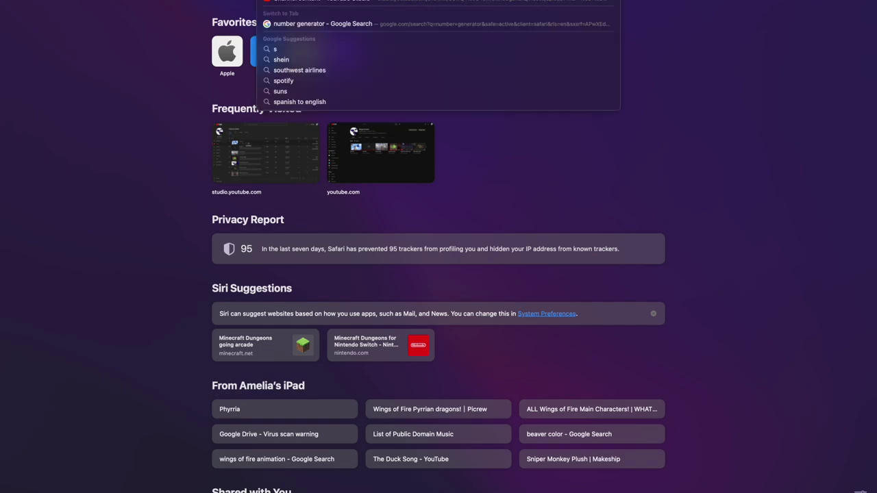
{"action": "type", "text": "wamp butterfly"}
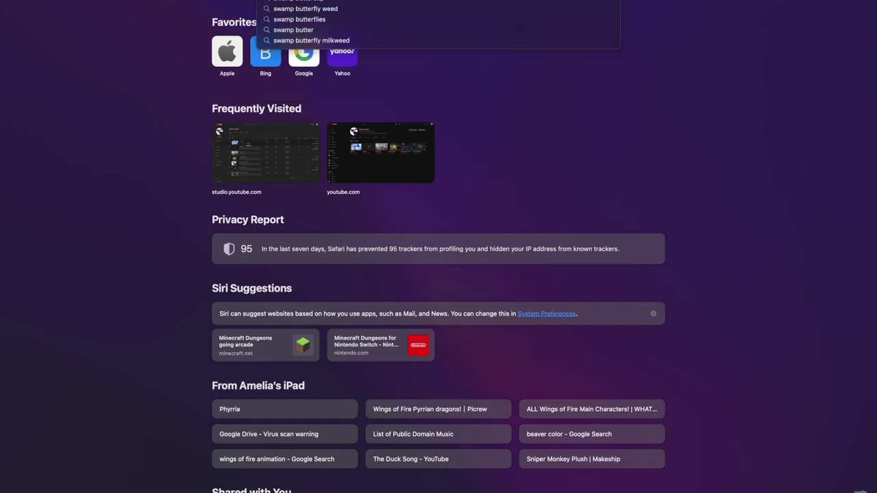
{"action": "key", "text": "Return"}
{"action": "scroll", "coordinate": [155, 144], "scroll_direction": "down", "scroll_amount": 3}
{"action": "scroll", "coordinate": [155, 145], "scroll_direction": "up", "scroll_amount": 1}
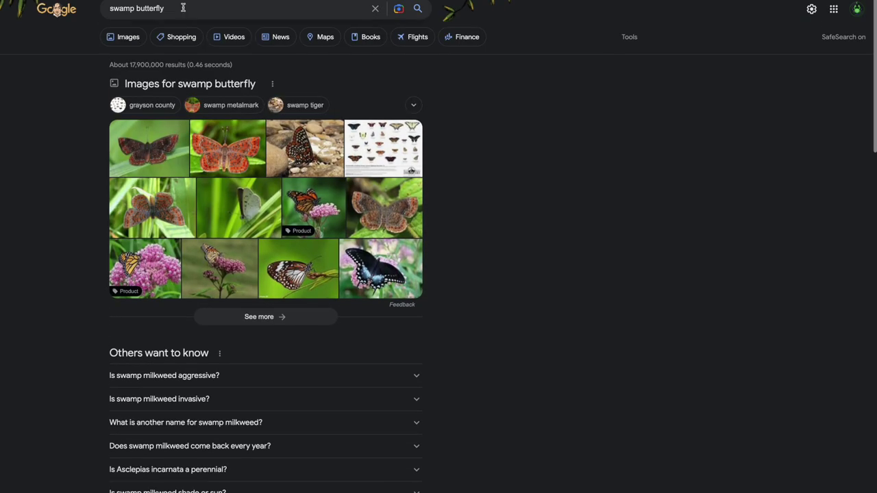
Step: Refine the web search to "swamp butterfly name"
{"action": "left_click", "coordinate": [183, 8]}
{"action": "type", "text": "name"}
{"action": "key", "text": "Return"}
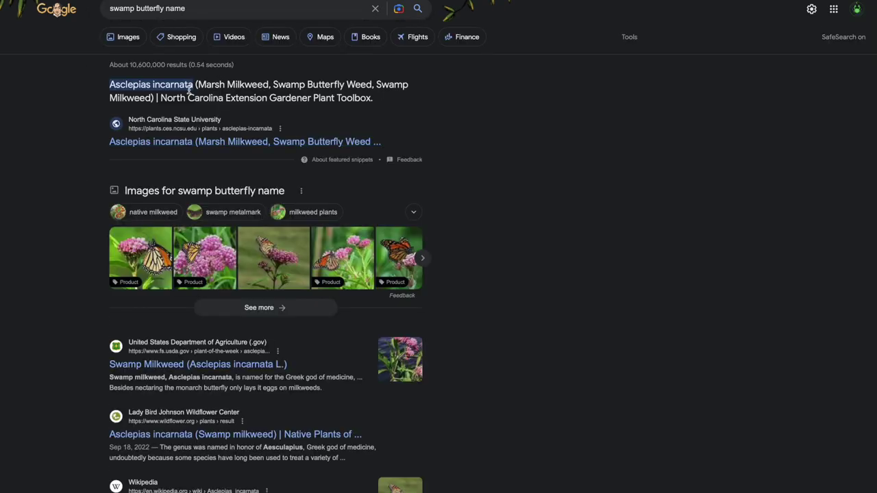
Step: Copy the word "Milkweed" from the featured result and search the web for it
{"action": "left_click_drag", "start_coordinate": [228, 85], "coordinate": [272, 86]}
{"action": "key", "text": "ctrl+c"}
{"action": "left_click", "coordinate": [274, 85]}
{"action": "left_click_drag", "start_coordinate": [109, 97], "coordinate": [150, 100]}
{"action": "triple_click", "coordinate": [219, 6]}
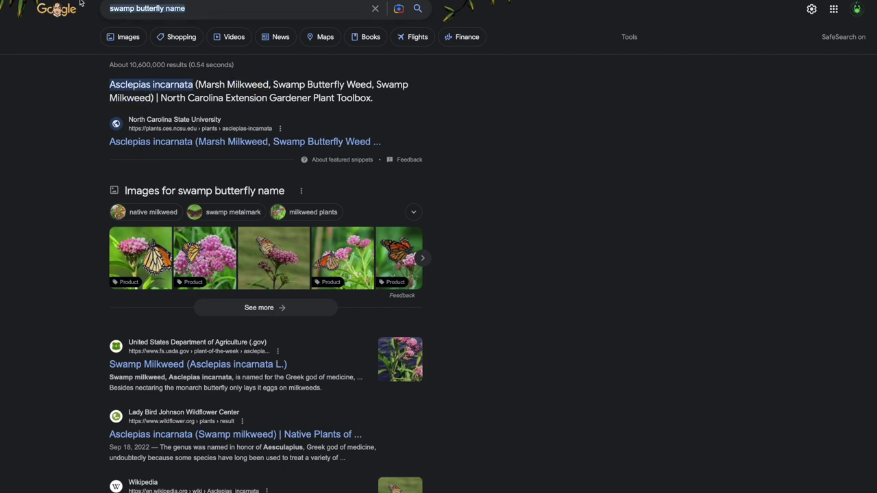
{"action": "key", "text": "ctrl+v"}
{"action": "key", "text": "Return"}
Step: Search for "milkweed butterfly" using the suggested insect entry and look over the results
{"action": "left_click", "coordinate": [151, 14]}
{"action": "type", "text": "butter"}
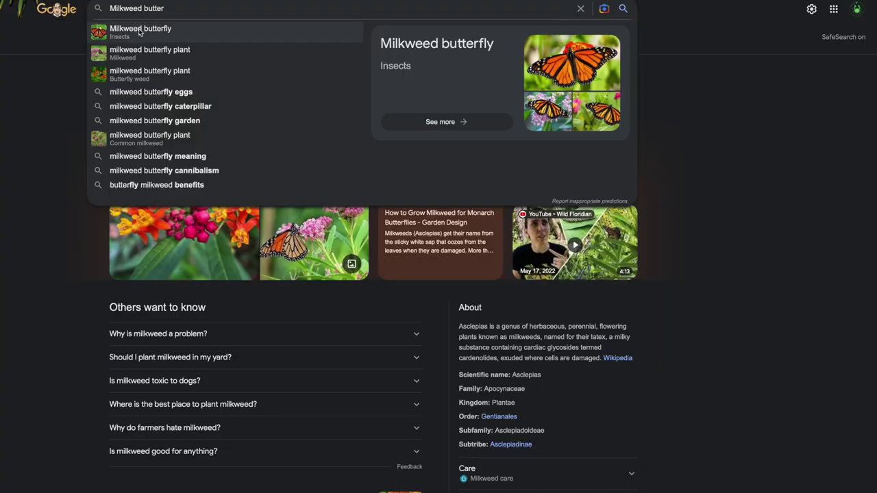
{"action": "left_click", "coordinate": [140, 33]}
{"action": "mouse_move", "coordinate": [176, 193]}
{"action": "left_mouse_down"}
{"action": "mouse_move", "coordinate": [166, 189]}
{"action": "mouse_move", "coordinate": [177, 203]}
{"action": "left_mouse_up"}
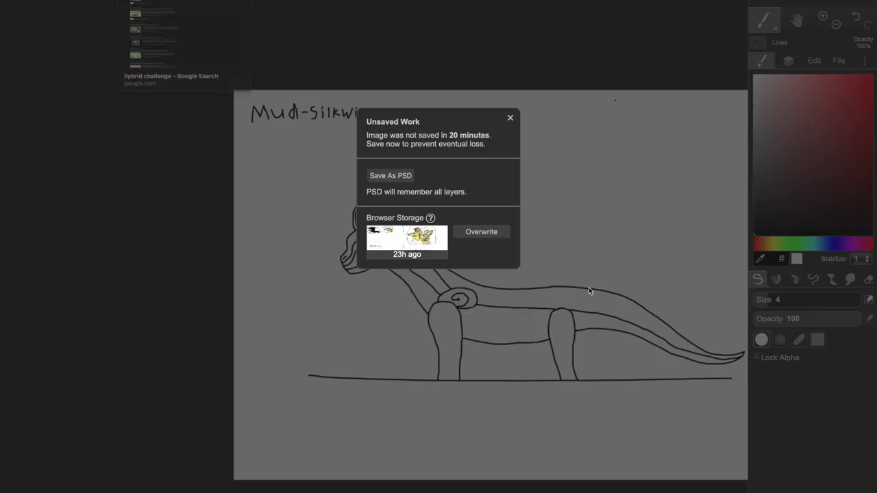
Step: Save the drawing by overwriting the existing image in browser storage
{"action": "left_click", "coordinate": [479, 233]}
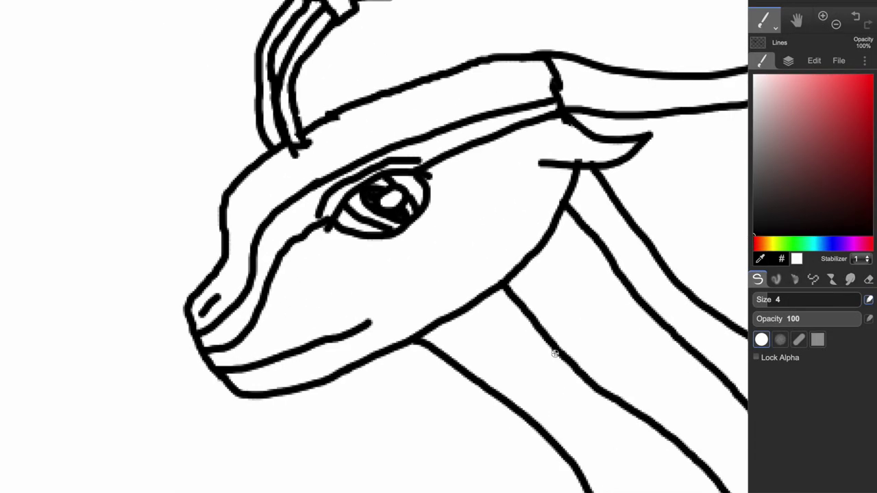
Step: Draw curved scale bands across the front of the neck, from the jaw down to the shoulder
{"action": "left_click_drag", "start_coordinate": [534, 332], "coordinate": [477, 373]}
{"action": "left_click_drag", "start_coordinate": [573, 359], "coordinate": [545, 405]}
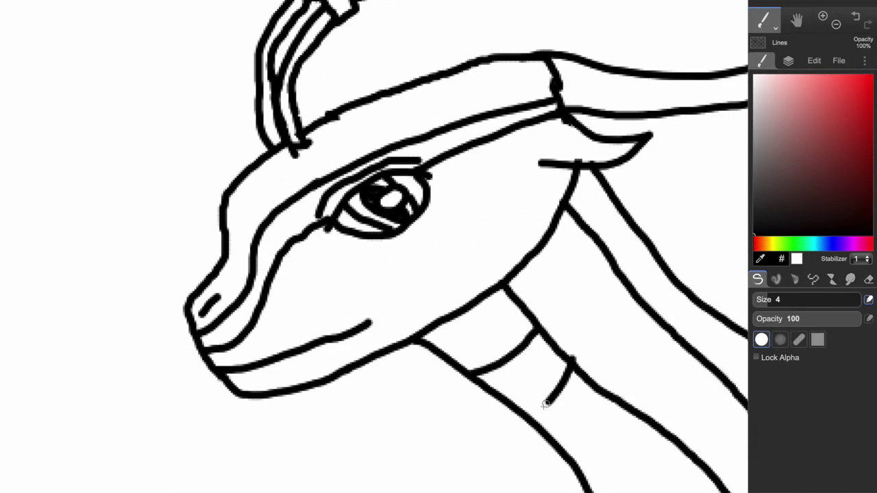
{"action": "key", "text": "space"}
{"action": "mouse_move", "coordinate": [610, 431]}
{"action": "left_mouse_down"}
{"action": "mouse_move", "coordinate": [574, 461]}
{"action": "mouse_move", "coordinate": [308, 183]}
{"action": "left_mouse_up"}
{"action": "mouse_move", "coordinate": [401, 160]}
{"action": "left_mouse_down"}
{"action": "mouse_move", "coordinate": [377, 212]}
{"action": "mouse_move", "coordinate": [339, 230]}
{"action": "left_mouse_up"}
Step: Draw seven scale bands across the belly between the front leg and the hind leg
{"action": "mouse_move", "coordinate": [454, 213]}
{"action": "left_mouse_down"}
{"action": "mouse_move", "coordinate": [420, 265]}
{"action": "mouse_move", "coordinate": [183, 22]}
{"action": "left_mouse_up"}
{"action": "key", "text": "space"}
{"action": "left_click_drag", "start_coordinate": [469, 54], "coordinate": [376, 235]}
{"action": "left_click_drag", "start_coordinate": [527, 63], "coordinate": [454, 258]}
{"action": "left_click_drag", "start_coordinate": [594, 69], "coordinate": [534, 269]}
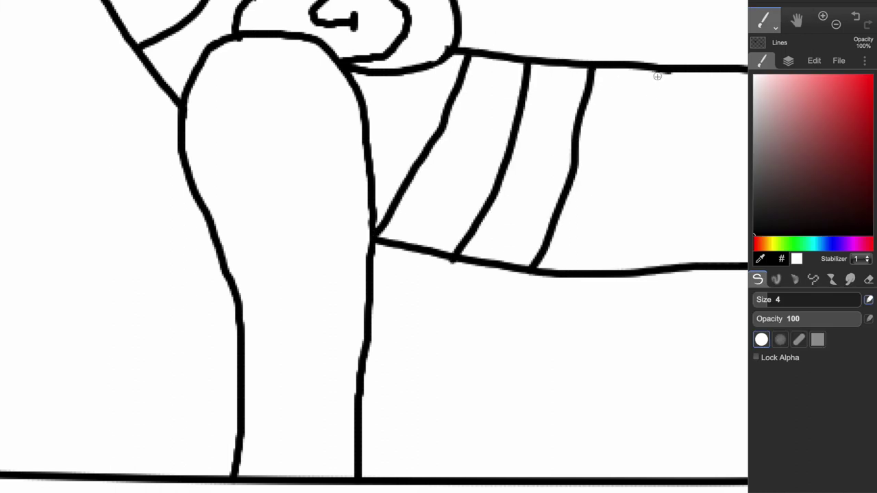
{"action": "left_click_drag", "start_coordinate": [655, 72], "coordinate": [630, 270]}
{"action": "mouse_move", "coordinate": [719, 73]}
{"action": "left_mouse_down"}
{"action": "mouse_move", "coordinate": [710, 261]}
{"action": "mouse_move", "coordinate": [297, 214]}
{"action": "left_mouse_up"}
{"action": "key", "text": "space"}
{"action": "left_click_drag", "start_coordinate": [355, 51], "coordinate": [361, 218]}
{"action": "left_click_drag", "start_coordinate": [424, 28], "coordinate": [418, 207]}
Step: Draw scale bands across the underside of the tail directly behind the hind leg
{"action": "scroll", "coordinate": [658, 59], "scroll_direction": "right", "scroll_amount": 10}
{"action": "scroll", "coordinate": [658, 59], "scroll_direction": "up", "scroll_amount": 3}
{"action": "left_click_drag", "start_coordinate": [394, 109], "coordinate": [389, 214]}
{"action": "left_click_drag", "start_coordinate": [436, 116], "coordinate": [433, 207]}
{"action": "left_click_drag", "start_coordinate": [491, 122], "coordinate": [479, 203]}
{"action": "left_click_drag", "start_coordinate": [536, 129], "coordinate": [526, 217]}
{"action": "key", "text": "e"}
{"action": "key", "text": "b"}
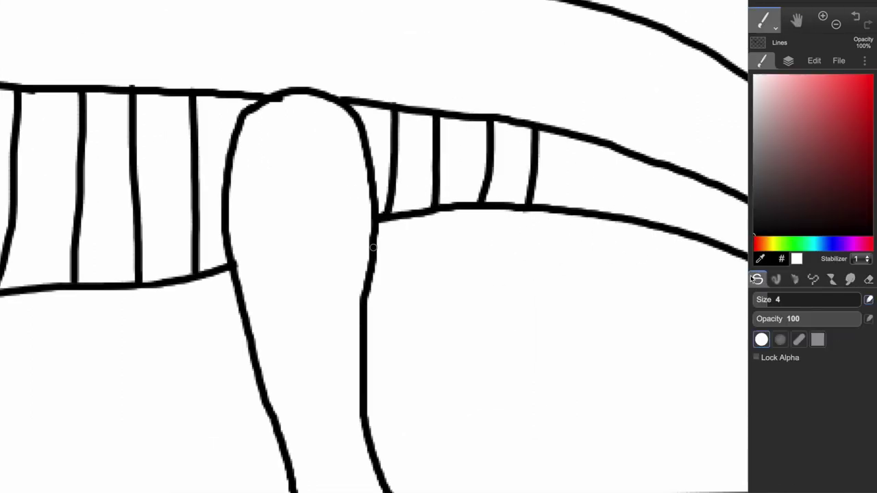
{"action": "left_click_drag", "start_coordinate": [573, 139], "coordinate": [564, 208]}
Step: Continue the underside scale bands along the middle of the tail, erasing any line overshooting the outline
{"action": "scroll", "coordinate": [347, 99], "scroll_direction": "right", "scroll_amount": 6}
{"action": "scroll", "coordinate": [347, 99], "scroll_direction": "down", "scroll_amount": 2}
{"action": "left_click_drag", "start_coordinate": [348, 99], "coordinate": [329, 162]}
{"action": "left_click_drag", "start_coordinate": [399, 113], "coordinate": [370, 166]}
{"action": "left_click_drag", "start_coordinate": [431, 131], "coordinate": [398, 169]}
{"action": "left_click_drag", "start_coordinate": [456, 163], "coordinate": [442, 182]}
{"action": "left_click_drag", "start_coordinate": [507, 153], "coordinate": [487, 204]}
{"action": "key", "text": "e"}
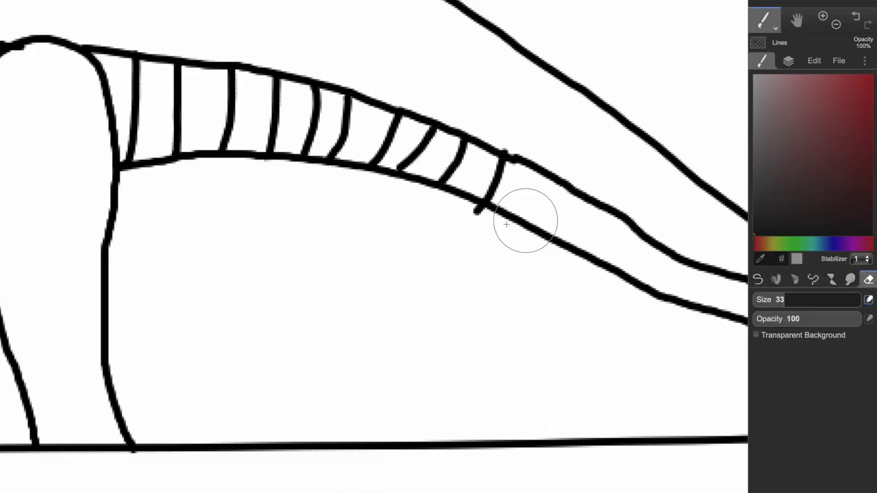
{"action": "key", "text": "b"}
{"action": "left_click_drag", "start_coordinate": [552, 178], "coordinate": [520, 220]}
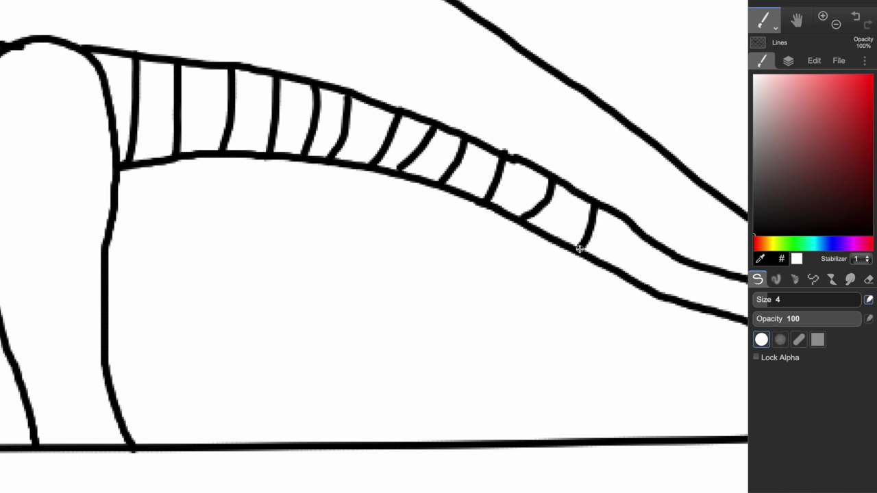
Step: Add underside scale bands near the tip of the tail
{"action": "left_click", "coordinate": [797, 20]}
{"action": "left_click_drag", "start_coordinate": [603, 137], "coordinate": [289, 82]}
{"action": "left_click", "coordinate": [764, 21]}
{"action": "left_click_drag", "start_coordinate": [678, 271], "coordinate": [674, 289]}
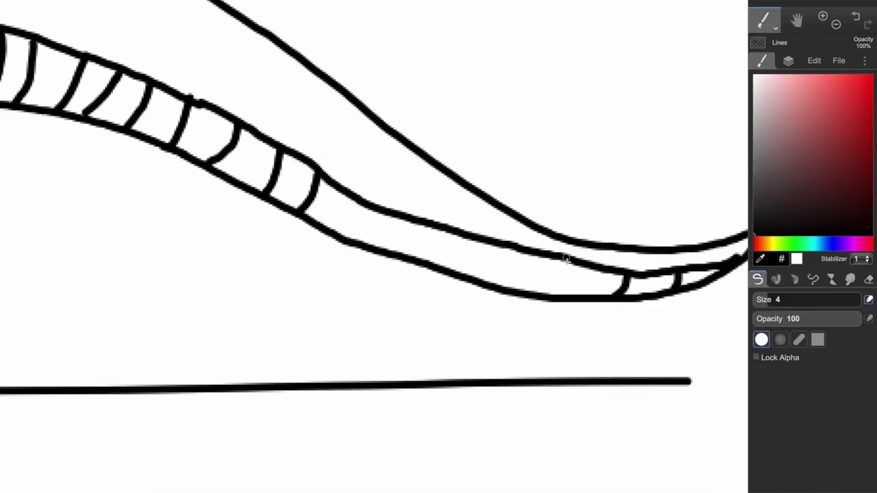
Step: Erase the tail's inner dividing line near the tip and redraw it slightly lower to meet the bands
{"action": "key", "text": "e"}
{"action": "left_click_drag", "start_coordinate": [617, 270], "coordinate": [514, 246]}
{"action": "key", "text": "b"}
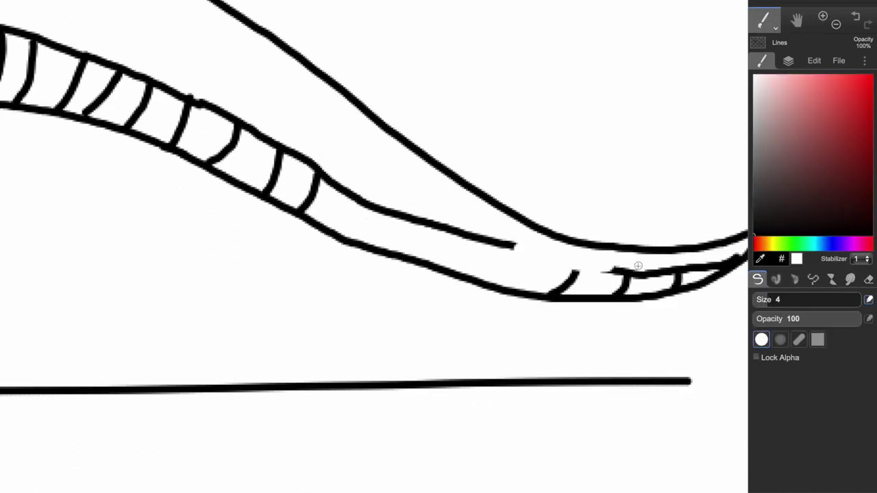
{"action": "key", "text": "e"}
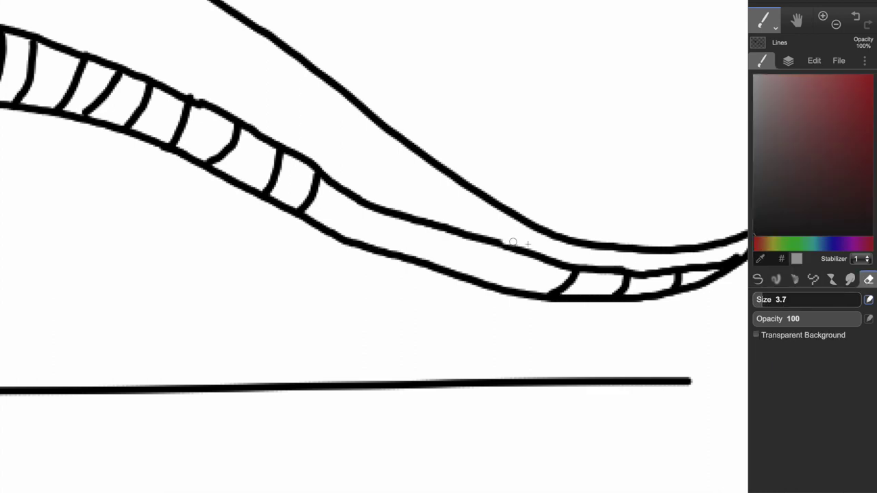
Step: Fill the remaining gap on the tail's underside with evenly spaced scale bands
{"action": "key", "text": "b"}
{"action": "left_click_drag", "start_coordinate": [497, 276], "coordinate": [488, 283]}
{"action": "left_click_drag", "start_coordinate": [466, 239], "coordinate": [442, 267]}
{"action": "left_click_drag", "start_coordinate": [424, 226], "coordinate": [397, 254]}
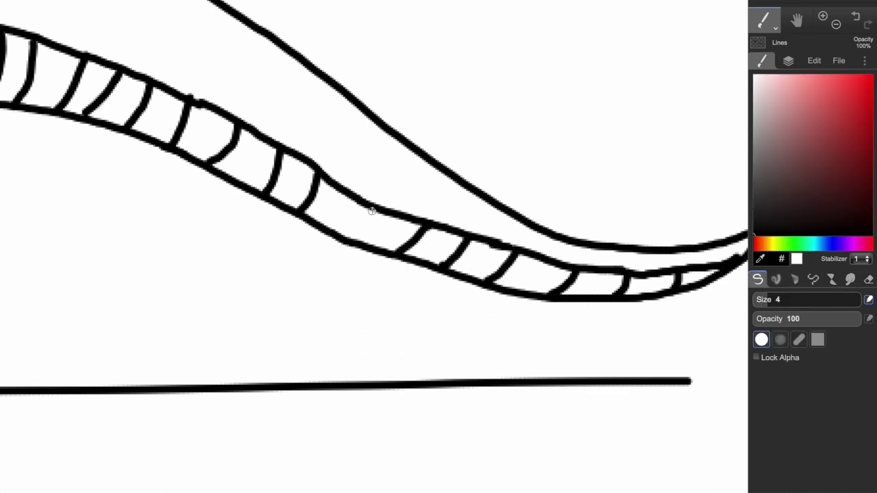
Step: Divide the strip along the back of the neck into curved plates with a short dash in each
{"action": "left_click", "coordinate": [836, 24]}
{"action": "left_click", "coordinate": [836, 24]}
{"action": "left_click", "coordinate": [837, 24]}
{"action": "left_click", "coordinate": [797, 19]}
{"action": "left_click_drag", "start_coordinate": [501, 177], "coordinate": [640, 218]}
{"action": "left_click_drag", "start_coordinate": [233, 124], "coordinate": [594, 333]}
{"action": "left_click", "coordinate": [823, 17]}
{"action": "left_click", "coordinate": [823, 16]}
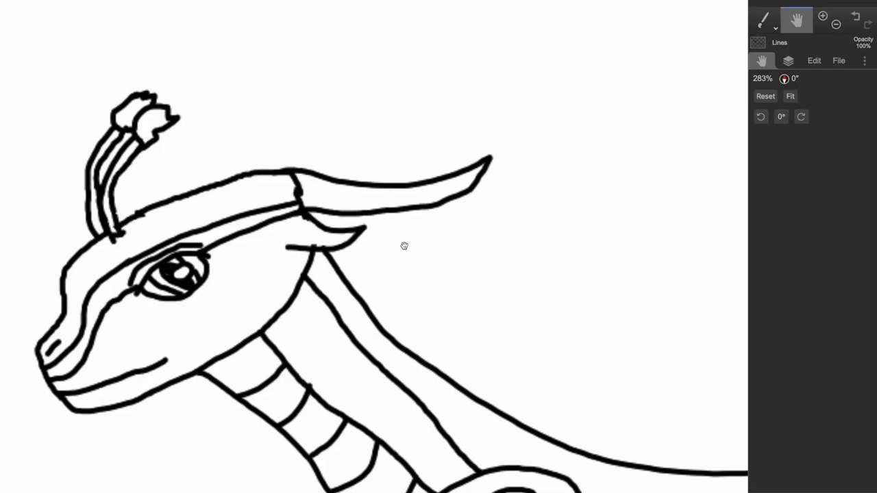
{"action": "left_click", "coordinate": [761, 65]}
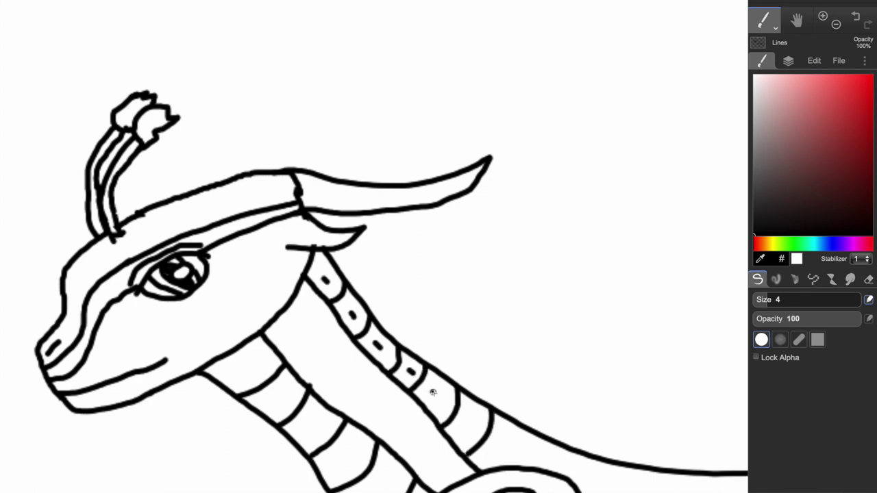
Step: Draw curved plate lines along the dragon's back from the shoulder to just before the hind leg
{"action": "key", "text": "space"}
{"action": "left_click_drag", "start_coordinate": [516, 448], "coordinate": [273, 258]}
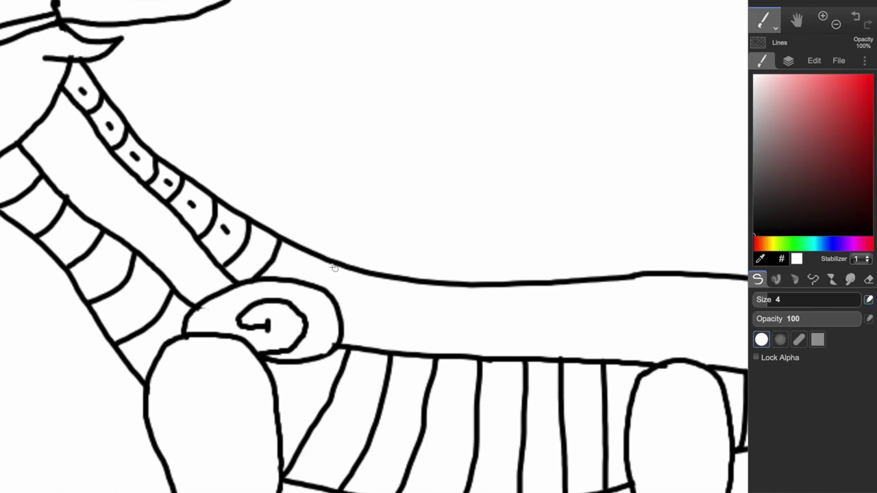
{"action": "left_click_drag", "start_coordinate": [364, 273], "coordinate": [342, 346]}
{"action": "left_click_drag", "start_coordinate": [398, 280], "coordinate": [373, 349]}
{"action": "left_click_drag", "start_coordinate": [434, 286], "coordinate": [416, 352]}
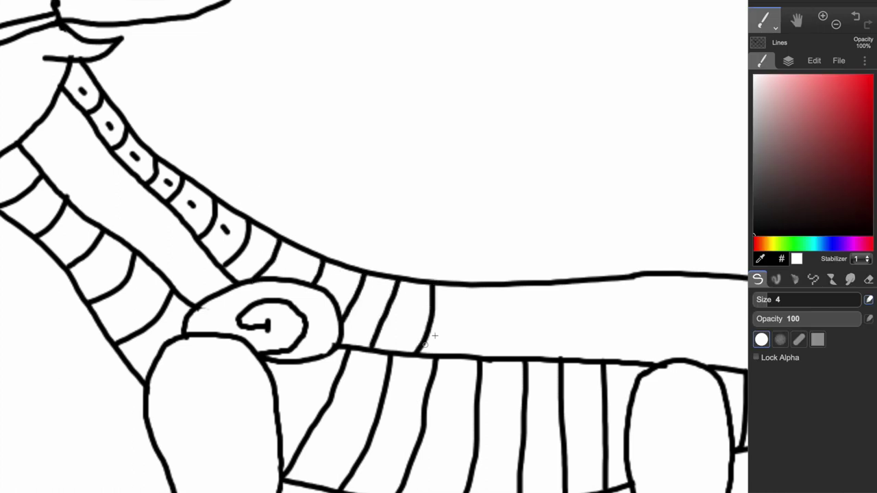
{"action": "left_click_drag", "start_coordinate": [473, 287], "coordinate": [459, 354]}
{"action": "left_click_drag", "start_coordinate": [508, 286], "coordinate": [515, 356]}
{"action": "left_click_drag", "start_coordinate": [546, 286], "coordinate": [549, 358]}
{"action": "left_click_drag", "start_coordinate": [577, 287], "coordinate": [584, 358]}
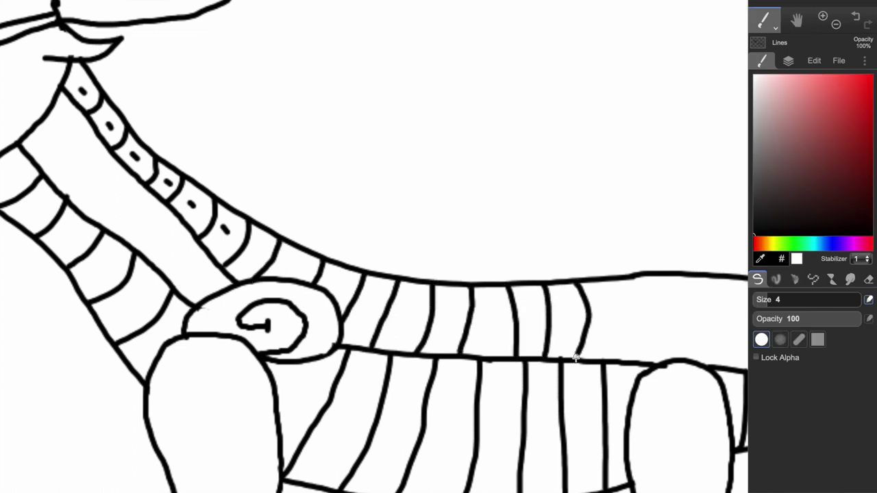
{"action": "left_click_drag", "start_coordinate": [615, 281], "coordinate": [618, 361]}
Step: Continue the back plate lines over the hips and onto the base of the tail
{"action": "key", "text": "space"}
{"action": "left_click_drag", "start_coordinate": [612, 165], "coordinate": [268, 126]}
{"action": "left_click_drag", "start_coordinate": [322, 236], "coordinate": [327, 310]}
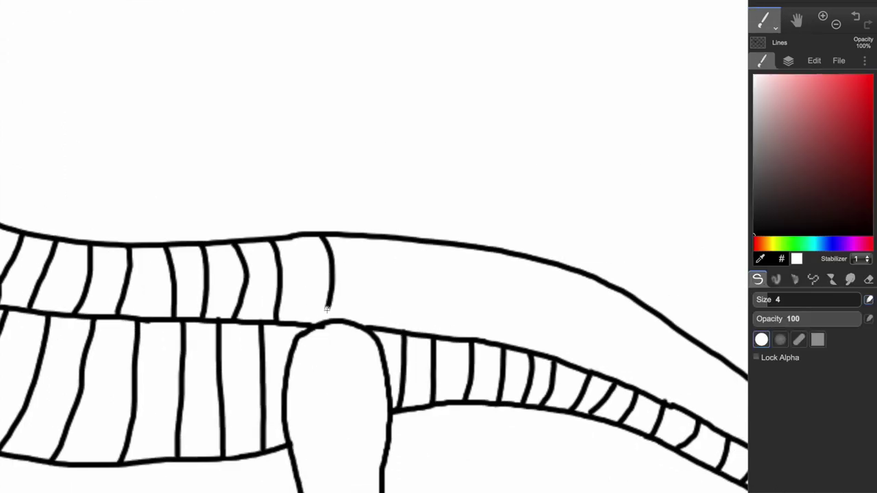
{"action": "left_click_drag", "start_coordinate": [376, 241], "coordinate": [370, 329]}
{"action": "left_click_drag", "start_coordinate": [437, 244], "coordinate": [418, 332]}
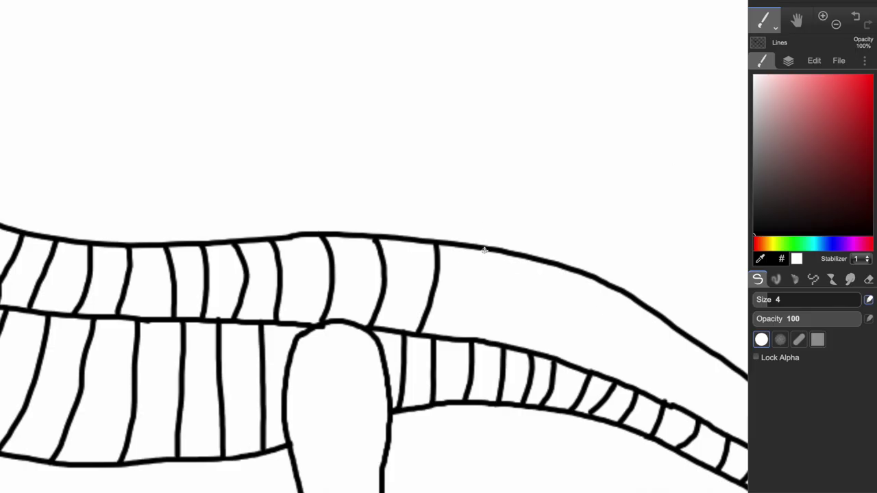
{"action": "left_click_drag", "start_coordinate": [485, 251], "coordinate": [486, 339]}
{"action": "left_click_drag", "start_coordinate": [558, 267], "coordinate": [560, 336]}
{"action": "left_click_drag", "start_coordinate": [622, 292], "coordinate": [618, 381]}
Step: Draw the remaining plate lines along the top of the tail down to its tip
{"action": "left_click", "coordinate": [796, 19]}
{"action": "left_click_drag", "start_coordinate": [727, 120], "coordinate": [481, 63]}
{"action": "left_click", "coordinate": [764, 21]}
{"action": "left_click_drag", "start_coordinate": [431, 269], "coordinate": [419, 344]}
{"action": "left_click_drag", "start_coordinate": [476, 299], "coordinate": [464, 363]}
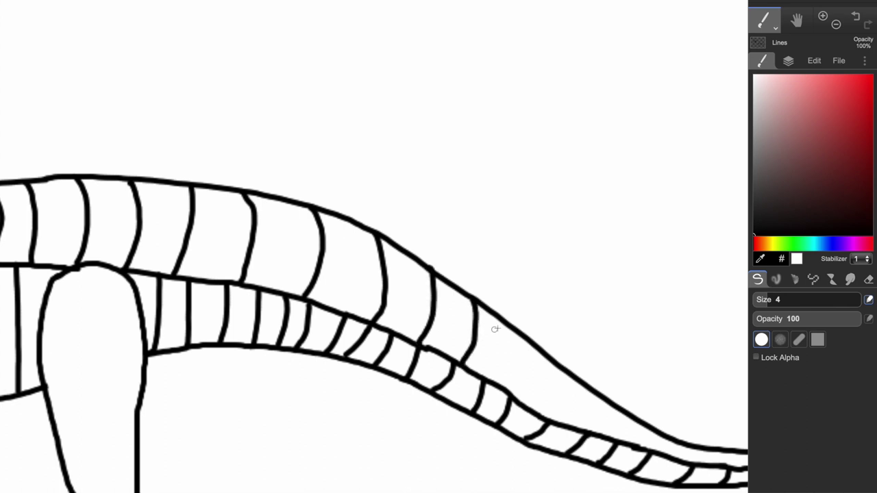
{"action": "left_click_drag", "start_coordinate": [549, 360], "coordinate": [535, 413]}
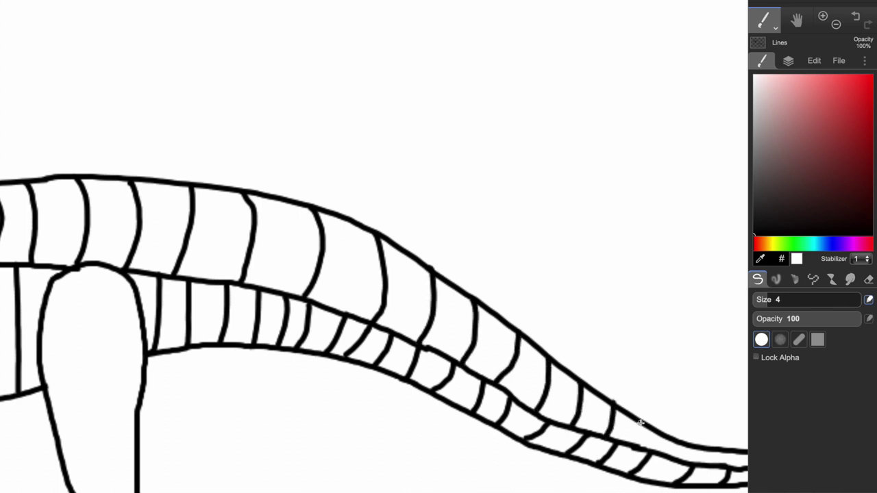
{"action": "left_click_drag", "start_coordinate": [732, 451], "coordinate": [523, 378]}
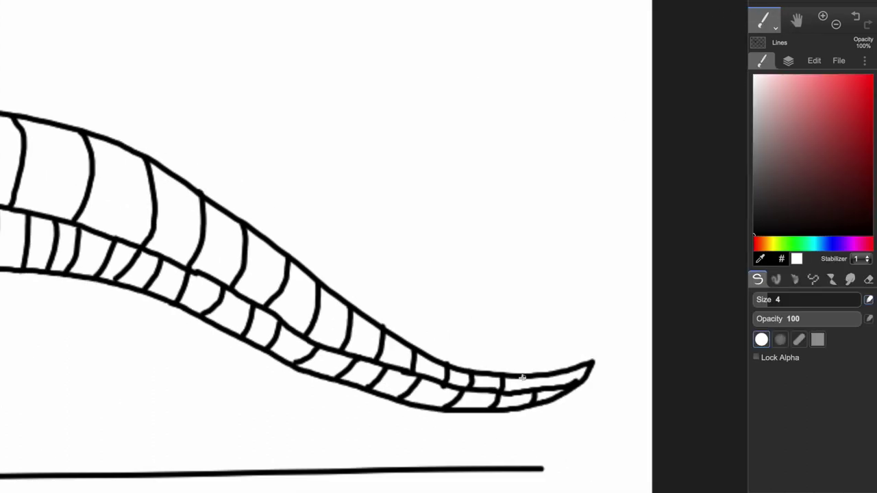
Step: Add a short dash in the centre of each plate along the back and tail
{"action": "left_click", "coordinate": [825, 20]}
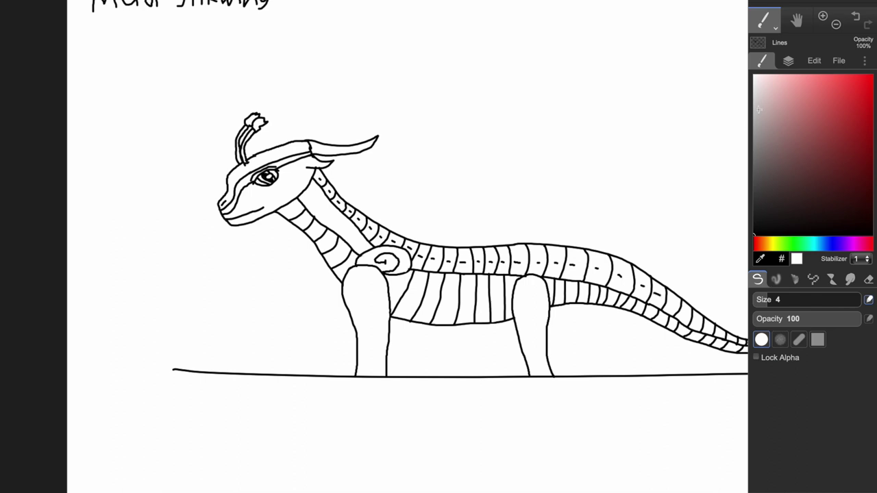
{"action": "key", "text": "space"}
{"action": "left_click_drag", "start_coordinate": [738, 137], "coordinate": [614, 130]}
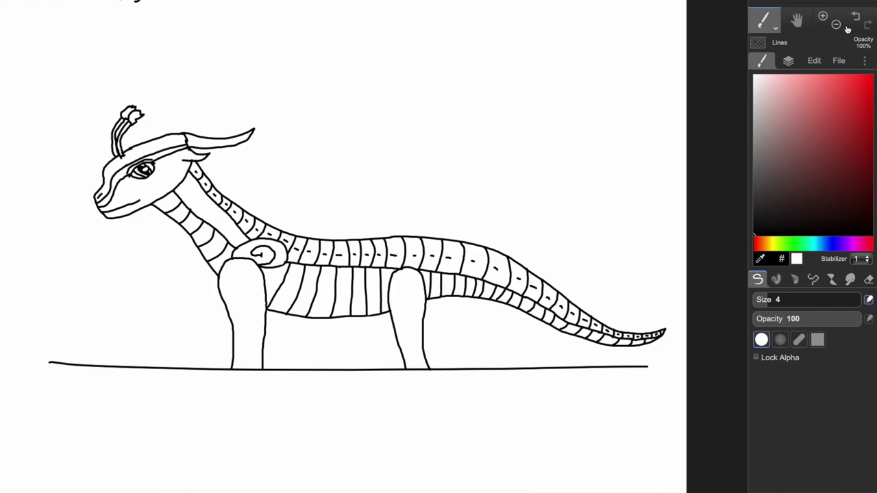
Step: Divide the strip along the top of the head and snout into plates with a short dash in each
{"action": "left_click", "coordinate": [823, 17]}
{"action": "left_click", "coordinate": [823, 16]}
{"action": "left_click", "coordinate": [823, 16]}
{"action": "key", "text": "space"}
{"action": "left_click_drag", "start_coordinate": [405, 191], "coordinate": [820, 192]}
{"action": "left_click_drag", "start_coordinate": [424, 98], "coordinate": [698, 274]}
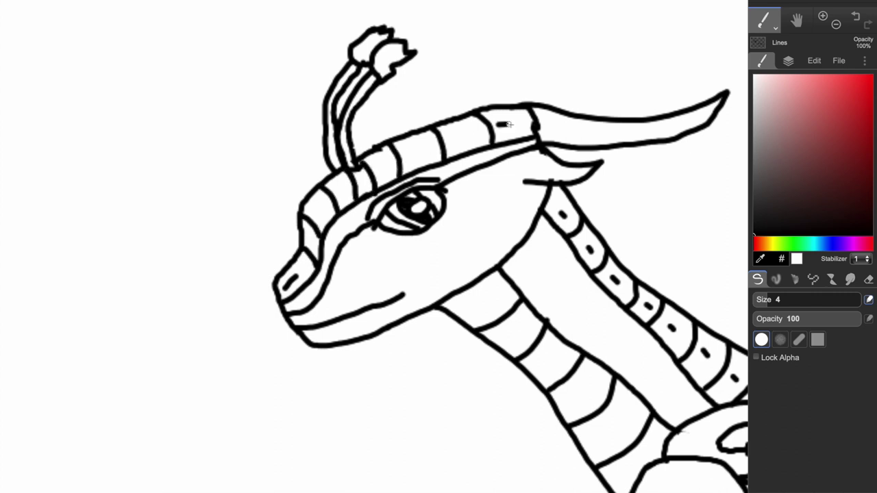
{"action": "key", "text": "ctrl+z"}
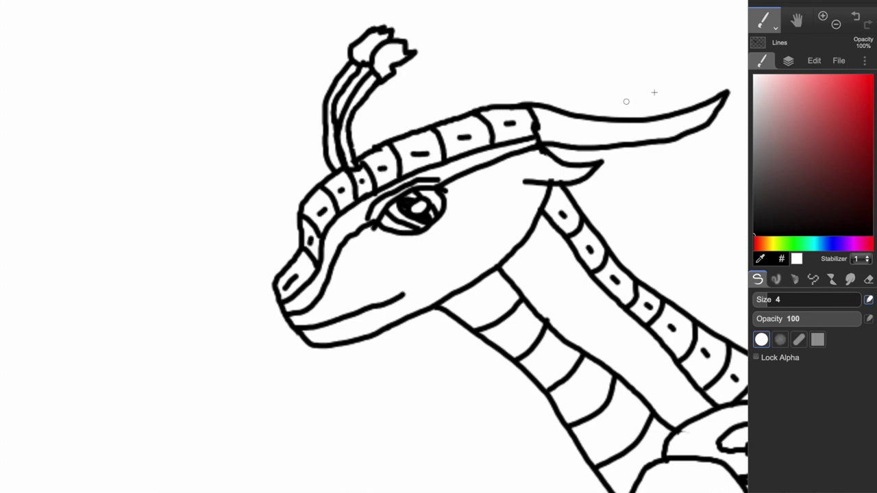
{"action": "left_click", "coordinate": [836, 24]}
{"action": "left_click", "coordinate": [797, 20]}
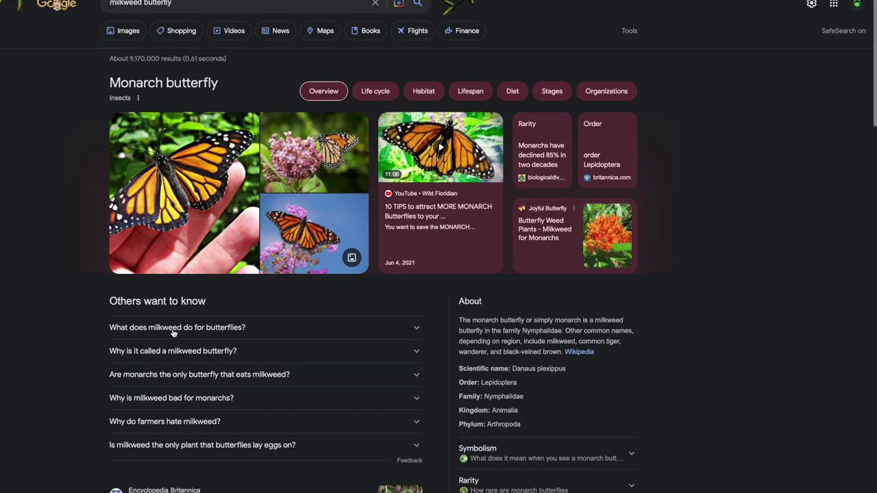
Step: Look through image results for milkweed butterflies, opening several photos to examine their wing colours and markings
{"action": "left_click", "coordinate": [123, 30]}
{"action": "left_click", "coordinate": [67, 158]}
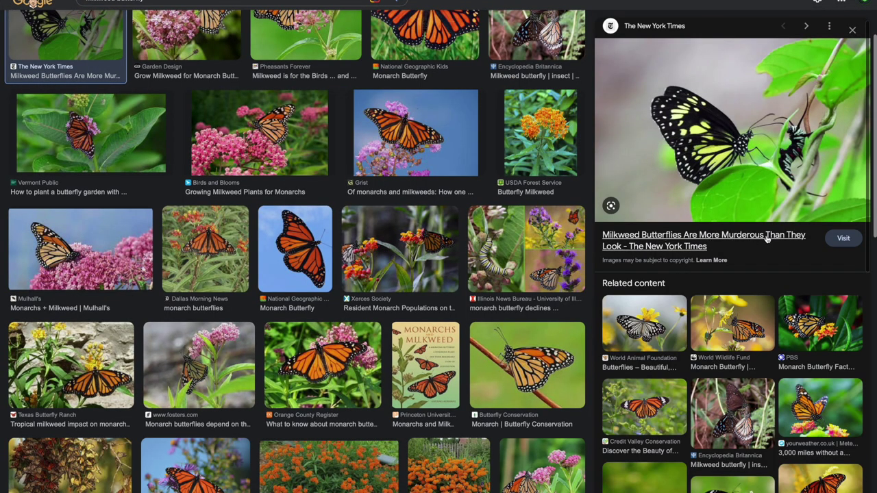
{"action": "left_click", "coordinate": [645, 325]}
{"action": "left_click", "coordinate": [426, 329]}
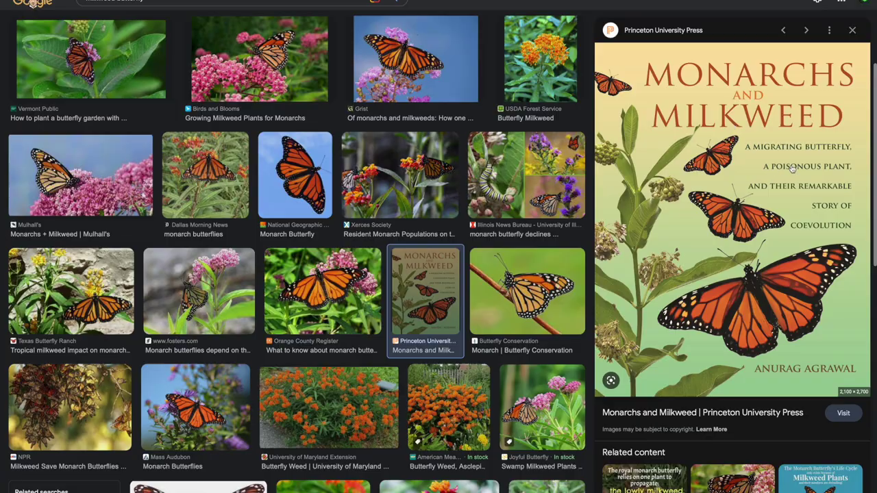
{"action": "left_click", "coordinate": [130, 87]}
{"action": "scroll", "coordinate": [130, 86], "scroll_direction": "up", "scroll_amount": 3}
{"action": "left_click", "coordinate": [93, 141]}
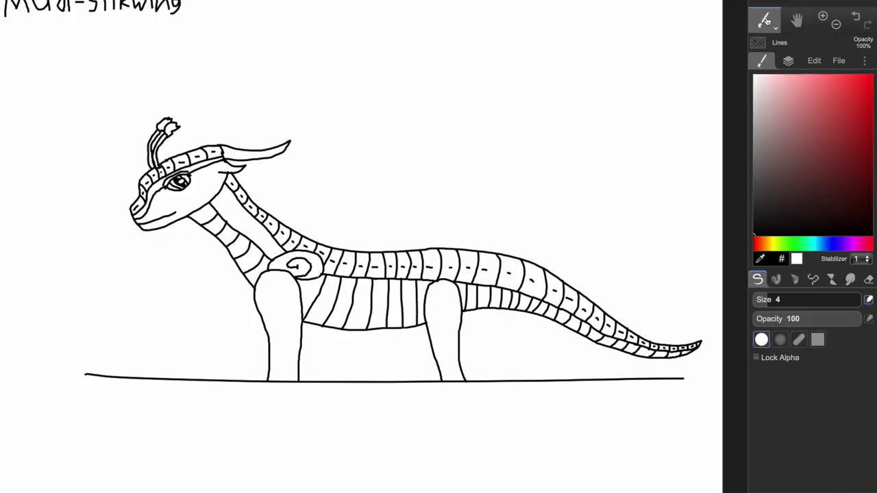
Step: Switch to the Colors layer and choose a dark brown brush colour for the head plates
{"action": "left_click", "coordinate": [823, 15]}
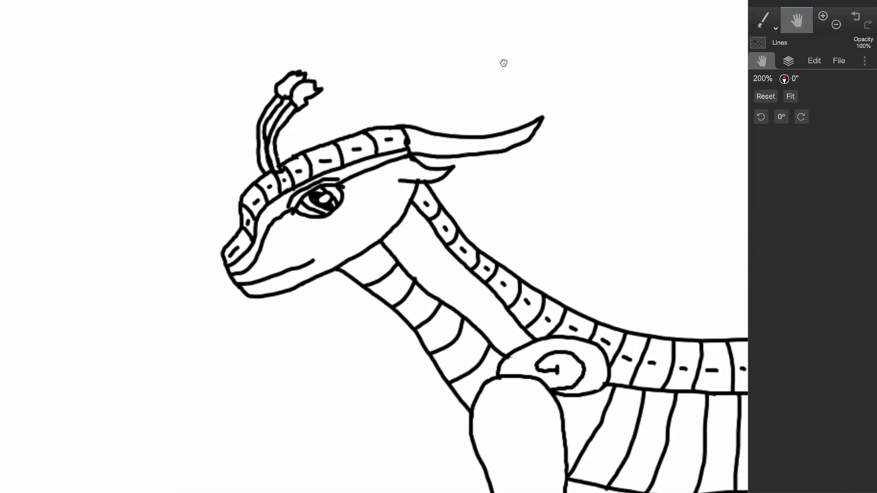
{"action": "left_click", "coordinate": [788, 60]}
{"action": "left_click", "coordinate": [788, 151]}
{"action": "left_click", "coordinate": [762, 61]}
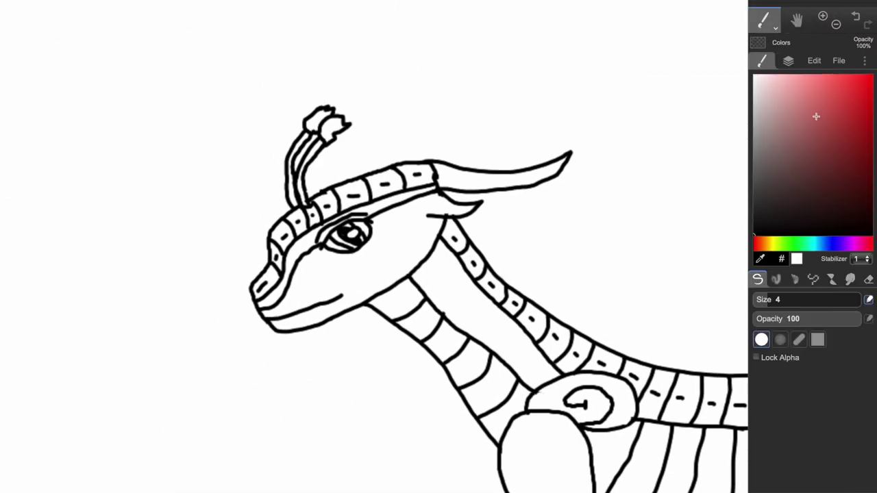
{"action": "left_click", "coordinate": [765, 243]}
{"action": "left_click", "coordinate": [846, 226]}
{"action": "left_click", "coordinate": [823, 16]}
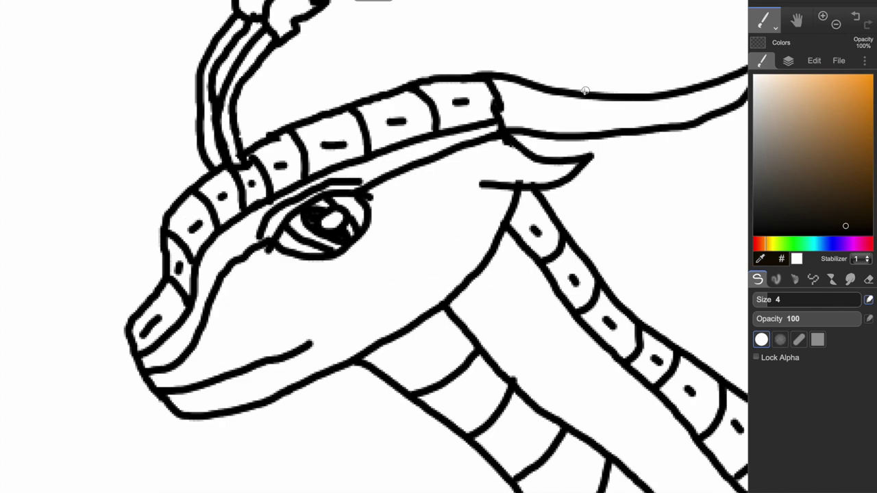
Step: Test the dark brown on the head, adjust the shade slightly lighter, and undo the test strokes
{"action": "left_click_drag", "start_coordinate": [585, 91], "coordinate": [695, 118]}
{"action": "left_click", "coordinate": [856, 15]}
{"action": "left_click_drag", "start_coordinate": [316, 141], "coordinate": [257, 155]}
{"action": "left_click", "coordinate": [846, 215]}
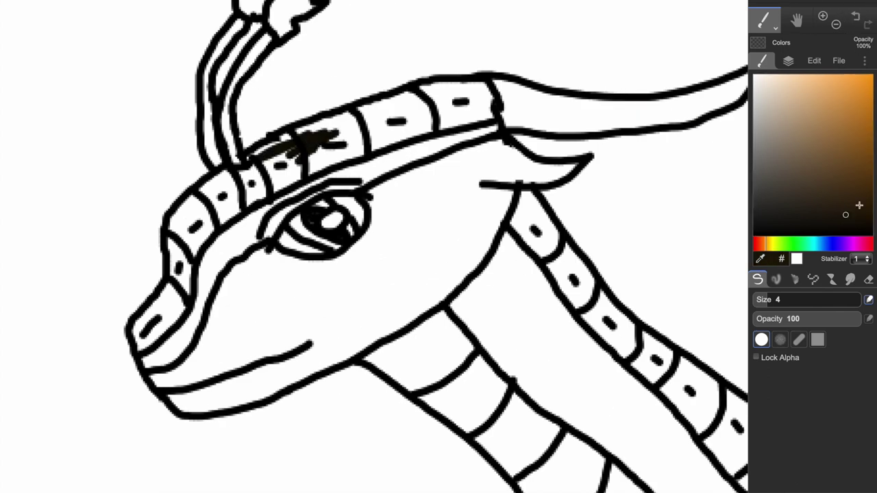
{"action": "left_click", "coordinate": [856, 17]}
Step: Paint the plated strip along the head and snout, plus the first neck plates, dark brown, starting with brush size 17
{"action": "left_click", "coordinate": [784, 300]}
{"action": "mouse_move", "coordinate": [370, 134]}
{"action": "left_mouse_down"}
{"action": "mouse_move", "coordinate": [291, 147]}
{"action": "mouse_move", "coordinate": [226, 195]}
{"action": "left_mouse_up"}
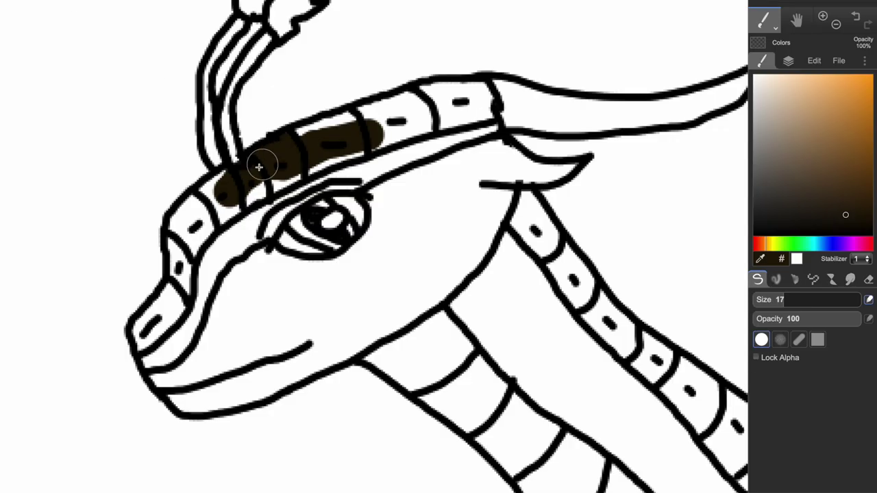
{"action": "mouse_move", "coordinate": [259, 166]}
{"action": "left_mouse_down"}
{"action": "mouse_move", "coordinate": [190, 218]}
{"action": "mouse_move", "coordinate": [177, 281]}
{"action": "left_mouse_up"}
{"action": "left_click_drag", "start_coordinate": [767, 299], "coordinate": [788, 300]}
{"action": "mouse_move", "coordinate": [176, 270]}
{"action": "left_mouse_down"}
{"action": "mouse_move", "coordinate": [177, 306]}
{"action": "mouse_move", "coordinate": [141, 323]}
{"action": "mouse_move", "coordinate": [141, 346]}
{"action": "left_mouse_up"}
{"action": "mouse_move", "coordinate": [199, 235]}
{"action": "left_mouse_down"}
{"action": "mouse_move", "coordinate": [280, 172]}
{"action": "mouse_move", "coordinate": [467, 111]}
{"action": "mouse_move", "coordinate": [478, 86]}
{"action": "mouse_move", "coordinate": [350, 121]}
{"action": "mouse_move", "coordinate": [444, 103]}
{"action": "left_mouse_up"}
{"action": "mouse_move", "coordinate": [519, 221]}
{"action": "left_mouse_down"}
{"action": "mouse_move", "coordinate": [523, 208]}
{"action": "mouse_move", "coordinate": [574, 270]}
{"action": "mouse_move", "coordinate": [573, 256]}
{"action": "left_mouse_up"}
Step: Place a dark brown colour swatch dot on the empty canvas below the ground line
{"action": "left_click", "coordinate": [839, 25]}
{"action": "left_click", "coordinate": [839, 24]}
{"action": "left_click", "coordinate": [839, 25]}
{"action": "left_click", "coordinate": [838, 24]}
{"action": "left_click", "coordinate": [839, 25]}
{"action": "mouse_move", "coordinate": [779, 301]}
{"action": "left_mouse_down"}
{"action": "mouse_move", "coordinate": [821, 299]}
{"action": "mouse_move", "coordinate": [780, 300]}
{"action": "left_mouse_up"}
{"action": "left_click", "coordinate": [310, 402]}
Step: Paint the plates along the back of the neck dark brown, working down towards the shoulder
{"action": "left_click", "coordinate": [823, 16]}
{"action": "left_click", "coordinate": [824, 16]}
{"action": "left_click", "coordinate": [823, 17]}
{"action": "left_click", "coordinate": [798, 21]}
{"action": "left_click_drag", "start_coordinate": [600, 165], "coordinate": [495, 79]}
{"action": "left_click", "coordinate": [823, 17]}
{"action": "left_click_drag", "start_coordinate": [473, 199], "coordinate": [509, 310]}
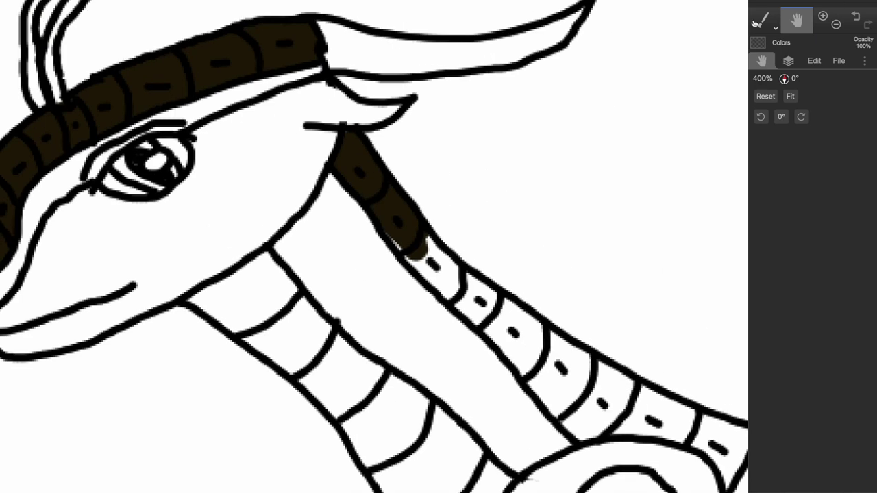
{"action": "left_click", "coordinate": [764, 21]}
{"action": "mouse_move", "coordinate": [396, 233]}
{"action": "left_mouse_down"}
{"action": "mouse_move", "coordinate": [466, 301]}
{"action": "mouse_move", "coordinate": [450, 268]}
{"action": "mouse_move", "coordinate": [582, 417]}
{"action": "mouse_move", "coordinate": [478, 313]}
{"action": "mouse_move", "coordinate": [603, 418]}
{"action": "mouse_move", "coordinate": [630, 425]}
{"action": "mouse_move", "coordinate": [624, 388]}
{"action": "mouse_move", "coordinate": [588, 366]}
{"action": "left_mouse_up"}
Step: Continue the dark brown over the plates above and just behind the shoulder spiral
{"action": "left_click", "coordinate": [797, 21]}
{"action": "mouse_move", "coordinate": [583, 226]}
{"action": "left_mouse_down"}
{"action": "mouse_move", "coordinate": [471, 60]}
{"action": "mouse_move", "coordinate": [379, 1]}
{"action": "left_mouse_up"}
{"action": "key", "text": "b"}
{"action": "mouse_move", "coordinate": [472, 122]}
{"action": "left_mouse_down"}
{"action": "mouse_move", "coordinate": [480, 151]}
{"action": "mouse_move", "coordinate": [554, 241]}
{"action": "mouse_move", "coordinate": [685, 247]}
{"action": "mouse_move", "coordinate": [521, 147]}
{"action": "mouse_move", "coordinate": [702, 235]}
{"action": "mouse_move", "coordinate": [606, 154]}
{"action": "left_mouse_up"}
{"action": "key", "text": "e"}
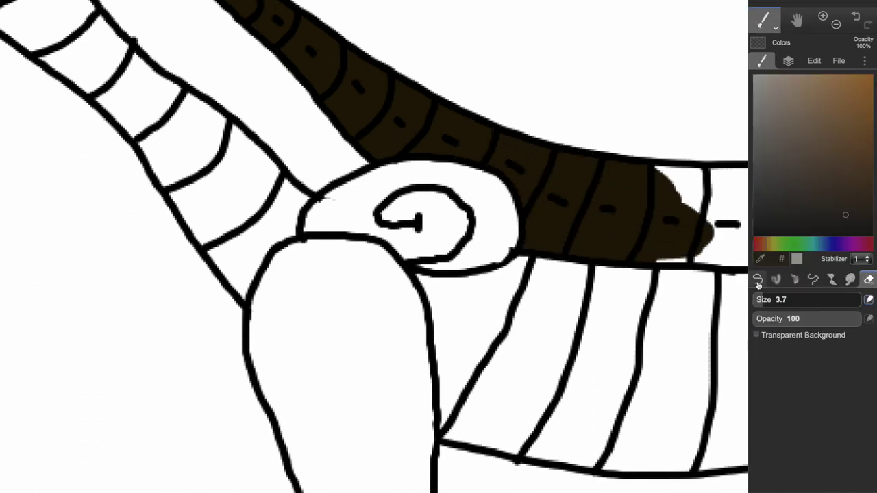
{"action": "left_click", "coordinate": [758, 282]}
{"action": "mouse_move", "coordinate": [707, 179]}
{"action": "left_mouse_down"}
{"action": "mouse_move", "coordinate": [702, 250]}
{"action": "mouse_move", "coordinate": [695, 178]}
{"action": "mouse_move", "coordinate": [675, 183]}
{"action": "left_mouse_up"}
Step: Paint the back plates between the shoulder and the hind leg dark brown
{"action": "key", "text": "space"}
{"action": "left_click_drag", "start_coordinate": [640, 82], "coordinate": [431, 67]}
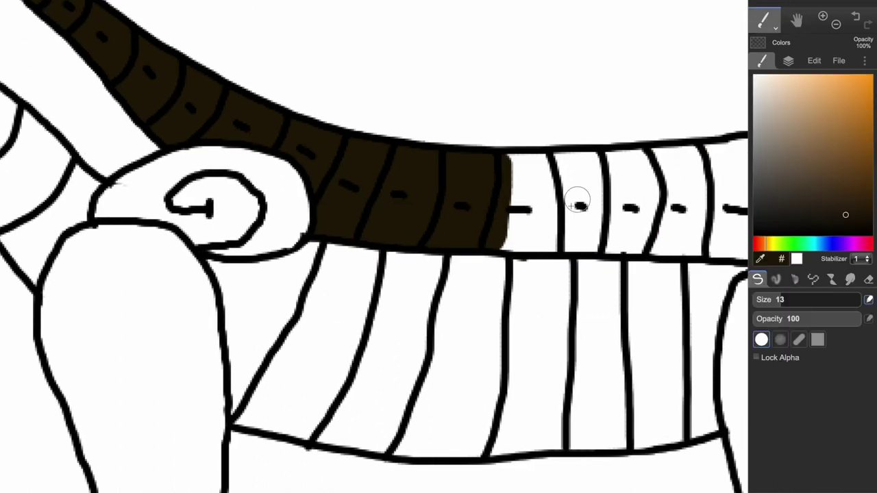
{"action": "mouse_move", "coordinate": [578, 206]}
{"action": "left_mouse_down"}
{"action": "mouse_move", "coordinate": [613, 242]}
{"action": "mouse_move", "coordinate": [646, 157]}
{"action": "mouse_move", "coordinate": [506, 225]}
{"action": "mouse_move", "coordinate": [661, 214]}
{"action": "mouse_move", "coordinate": [623, 193]}
{"action": "mouse_move", "coordinate": [297, 106]}
{"action": "left_mouse_up"}
Step: Paint the plates over the hips dark brown with brush size 41, erasing the overflow beneath them
{"action": "key", "text": "space"}
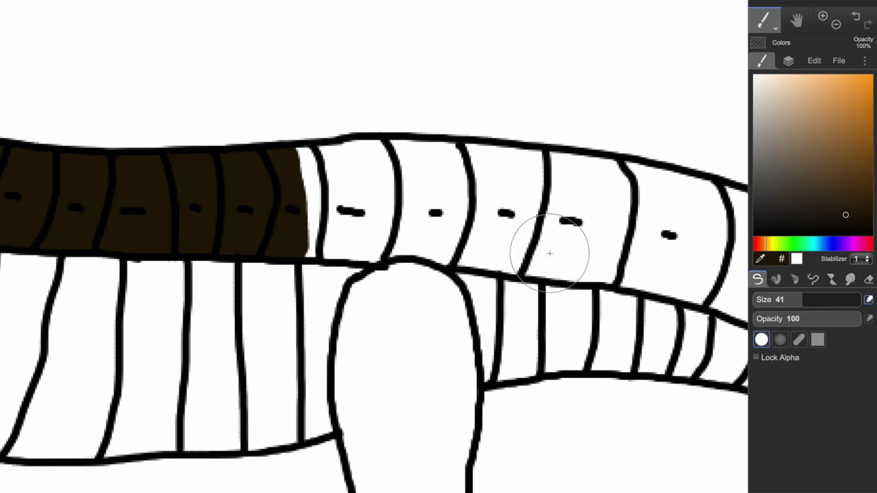
{"action": "mouse_move", "coordinate": [549, 253]}
{"action": "left_mouse_down"}
{"action": "mouse_move", "coordinate": [466, 183]}
{"action": "mouse_move", "coordinate": [345, 180]}
{"action": "mouse_move", "coordinate": [553, 255]}
{"action": "left_mouse_up"}
{"action": "key", "text": "e"}
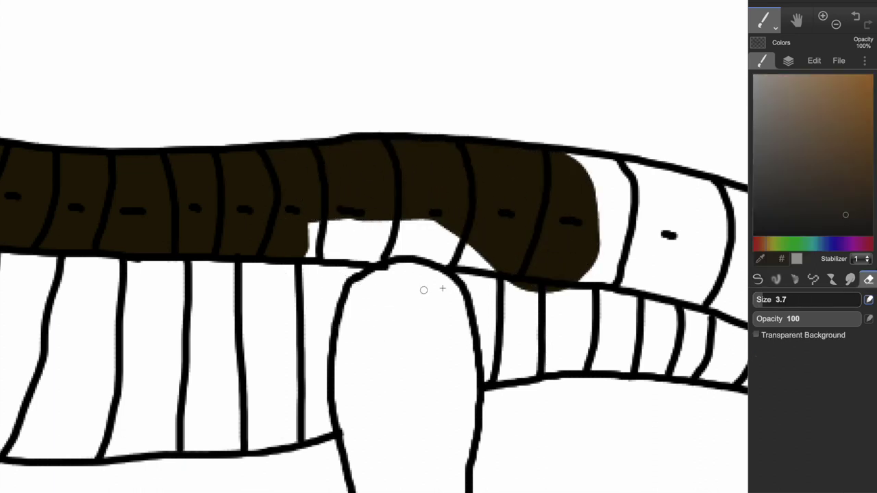
{"action": "left_click_drag", "start_coordinate": [775, 300], "coordinate": [807, 300]}
{"action": "mouse_move", "coordinate": [529, 360]}
{"action": "left_mouse_down"}
{"action": "mouse_move", "coordinate": [509, 368]}
{"action": "mouse_move", "coordinate": [579, 370]}
{"action": "left_mouse_up"}
{"action": "key", "text": "b"}
{"action": "left_click_drag", "start_coordinate": [501, 229], "coordinate": [341, 223]}
Step: Paint the plates along the base and middle of the tail dark brown
{"action": "left_click", "coordinate": [797, 21]}
{"action": "left_click_drag", "start_coordinate": [658, 158], "coordinate": [249, 81]}
{"action": "left_click", "coordinate": [765, 21]}
{"action": "mouse_move", "coordinate": [201, 118]}
{"action": "left_mouse_down"}
{"action": "mouse_move", "coordinate": [196, 163]}
{"action": "mouse_move", "coordinate": [166, 112]}
{"action": "mouse_move", "coordinate": [345, 180]}
{"action": "mouse_move", "coordinate": [457, 256]}
{"action": "mouse_move", "coordinate": [510, 278]}
{"action": "left_mouse_up"}
{"action": "key", "text": "e"}
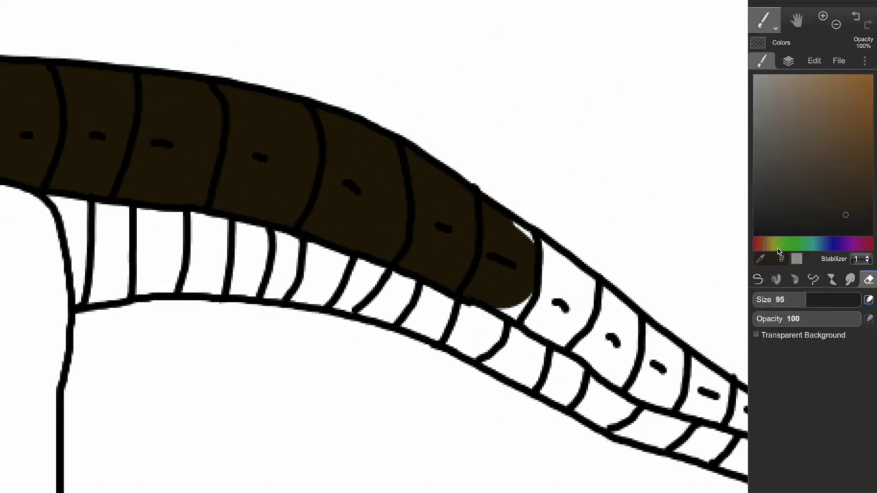
{"action": "key", "text": "b"}
{"action": "mouse_move", "coordinate": [607, 294]}
{"action": "left_mouse_down"}
{"action": "mouse_move", "coordinate": [519, 279]}
{"action": "mouse_move", "coordinate": [573, 304]}
{"action": "mouse_move", "coordinate": [642, 378]}
{"action": "mouse_move", "coordinate": [619, 335]}
{"action": "mouse_move", "coordinate": [655, 354]}
{"action": "left_mouse_up"}
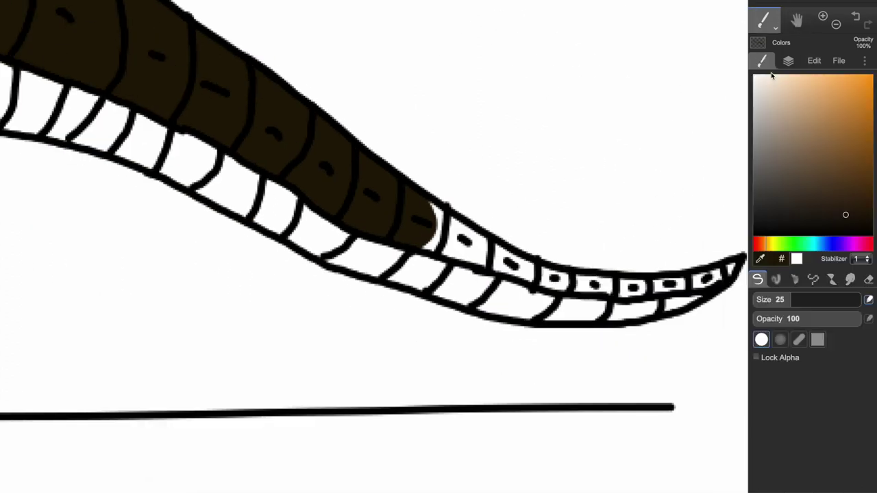
Step: Paint the remaining small plates to the tip of the tail dark brown with a smaller brush
{"action": "left_click_drag", "start_coordinate": [784, 300], "coordinate": [779, 300]}
{"action": "mouse_move", "coordinate": [736, 268]}
{"action": "left_mouse_down"}
{"action": "mouse_move", "coordinate": [621, 290]}
{"action": "mouse_move", "coordinate": [425, 219]}
{"action": "mouse_move", "coordinate": [454, 251]}
{"action": "left_mouse_up"}
{"action": "key", "text": "e"}
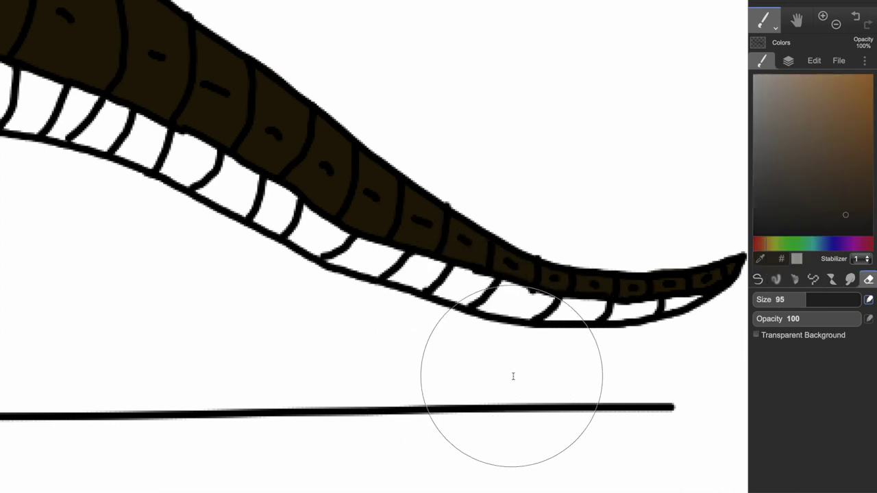
Step: Set up a black brush at size 4 on the Lines layer, ready for work around the hind leg
{"action": "left_click", "coordinate": [758, 280]}
{"action": "left_click", "coordinate": [796, 259]}
{"action": "left_click_drag", "start_coordinate": [782, 300], "coordinate": [767, 300]}
{"action": "triple_click", "coordinate": [835, 26]}
{"action": "left_click", "coordinate": [796, 21]}
{"action": "left_click_drag", "start_coordinate": [454, 196], "coordinate": [838, 231]}
{"action": "double_click", "coordinate": [823, 16]}
{"action": "left_click_drag", "start_coordinate": [411, 247], "coordinate": [61, 208]}
{"action": "left_click", "coordinate": [788, 61]}
{"action": "left_click", "coordinate": [764, 143]}
{"action": "left_click", "coordinate": [763, 21]}
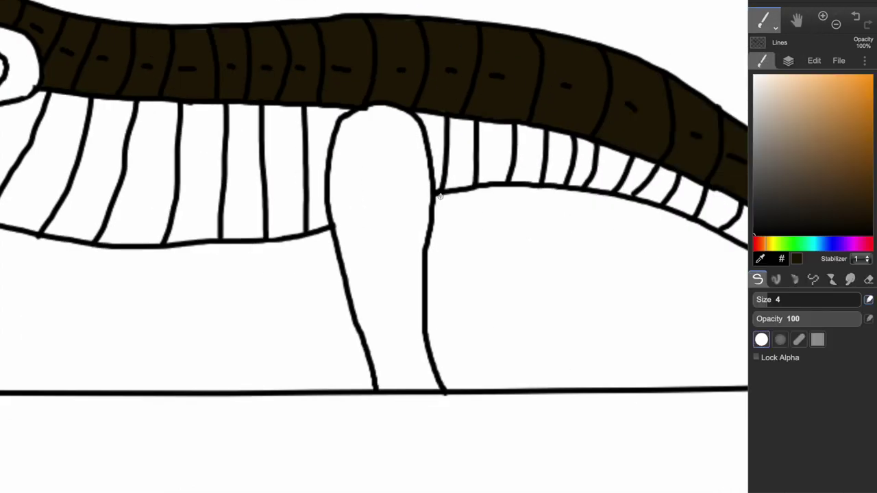
Step: Draw the far hind leg as a curved line behind the near hind leg, redoing it until it fits
{"action": "left_click_drag", "start_coordinate": [440, 196], "coordinate": [451, 302]}
{"action": "key", "text": "ctrl+z"}
{"action": "left_click_drag", "start_coordinate": [431, 237], "coordinate": [488, 362]}
{"action": "key", "text": "ctrl+z"}
{"action": "left_click_drag", "start_coordinate": [432, 239], "coordinate": [465, 374]}
Step: Draw the raised far foreleg behind the near front leg under the belly, tidying its outline with the eraser
{"action": "left_click_drag", "start_coordinate": [84, 198], "coordinate": [450, 161]}
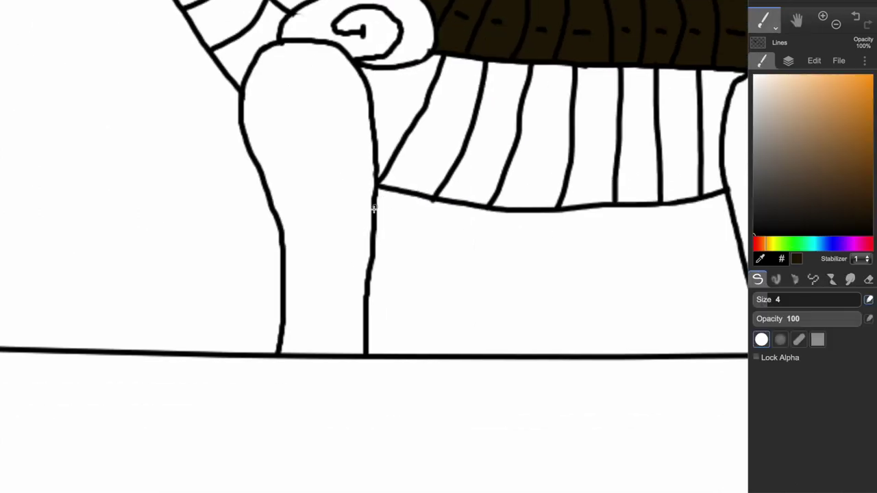
{"action": "left_click_drag", "start_coordinate": [374, 219], "coordinate": [403, 297]}
{"action": "left_click_drag", "start_coordinate": [458, 288], "coordinate": [416, 199]}
{"action": "key", "text": "ctrl+z"}
{"action": "mouse_move", "coordinate": [375, 232]}
{"action": "left_mouse_down"}
{"action": "mouse_move", "coordinate": [404, 297]}
{"action": "mouse_move", "coordinate": [467, 260]}
{"action": "left_mouse_up"}
{"action": "left_click_drag", "start_coordinate": [425, 201], "coordinate": [470, 248]}
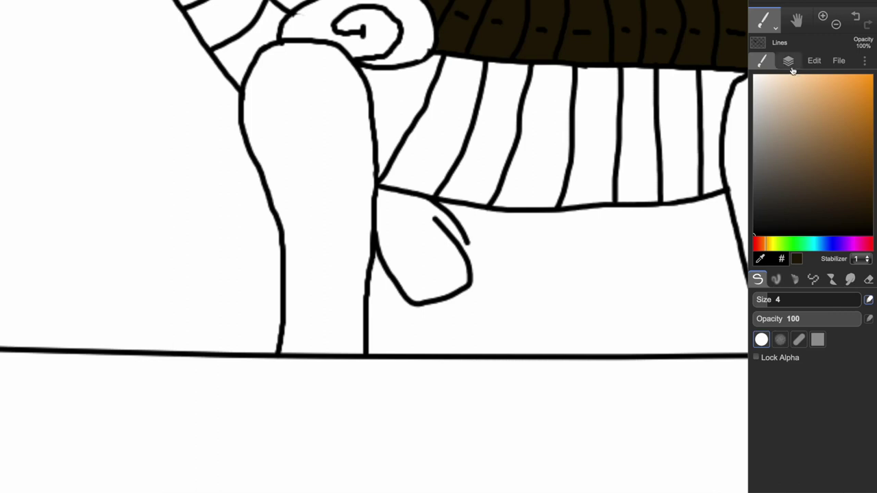
{"action": "key", "text": "ctrl+z"}
{"action": "left_click", "coordinate": [869, 280]}
{"action": "mouse_move", "coordinate": [446, 207]}
{"action": "left_mouse_down"}
{"action": "mouse_move", "coordinate": [438, 201]}
{"action": "mouse_move", "coordinate": [455, 253]}
{"action": "left_mouse_up"}
{"action": "left_click", "coordinate": [775, 300]}
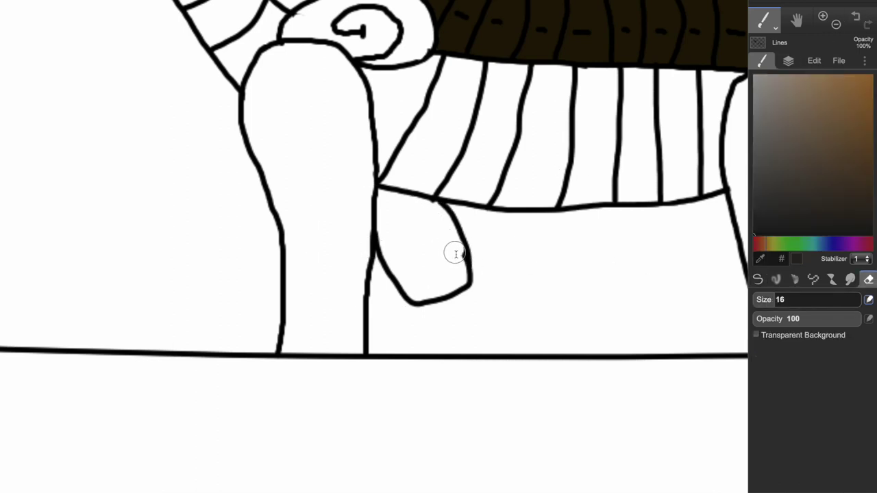
Step: Draw small jagged claw marks at the end of the raised foreleg
{"action": "left_click", "coordinate": [758, 279]}
{"action": "left_click_drag", "start_coordinate": [421, 285], "coordinate": [452, 277]}
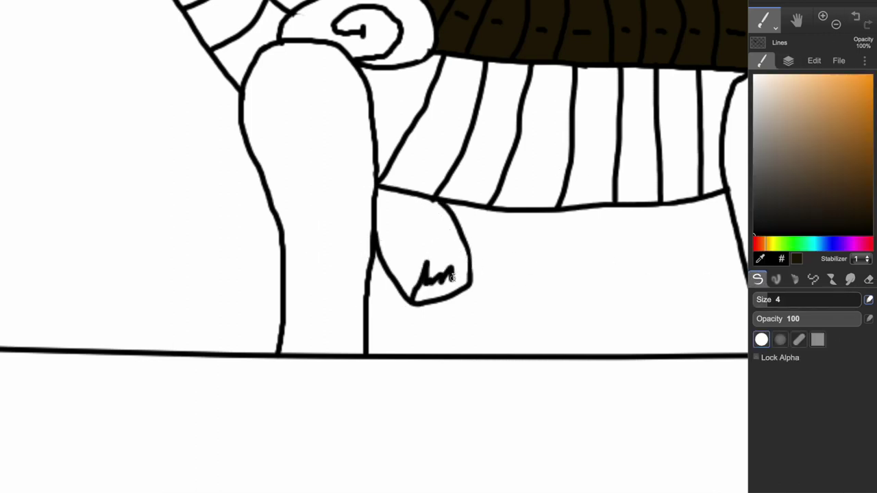
{"action": "left_click", "coordinate": [868, 280]}
{"action": "left_click", "coordinate": [758, 279]}
Step: Return to the brown colour and lighten it to a medium brown
{"action": "left_click", "coordinate": [836, 24]}
{"action": "left_click", "coordinate": [836, 24]}
{"action": "left_click", "coordinate": [797, 20]}
{"action": "mouse_move", "coordinate": [603, 97]}
{"action": "left_mouse_down"}
{"action": "mouse_move", "coordinate": [623, 180]}
{"action": "mouse_move", "coordinate": [495, 90]}
{"action": "mouse_move", "coordinate": [569, 185]}
{"action": "left_mouse_up"}
{"action": "left_click", "coordinate": [764, 21]}
{"action": "left_click", "coordinate": [798, 261]}
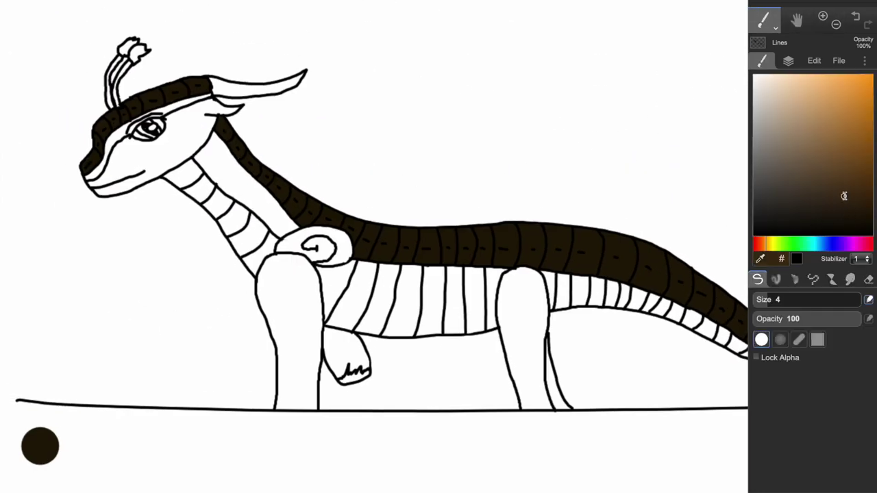
{"action": "left_click_drag", "start_coordinate": [844, 196], "coordinate": [843, 172]}
Step: Undo the stroke on the Lines layer and paint the band beside the snout medium brown on the Colors layer at size 7.3
{"action": "scroll", "coordinate": [137, 130], "scroll_direction": "up", "scroll_amount": 5}
{"action": "mouse_move", "coordinate": [249, 39]}
{"action": "left_mouse_down"}
{"action": "mouse_move", "coordinate": [648, 227]}
{"action": "mouse_move", "coordinate": [391, 7]}
{"action": "left_mouse_up"}
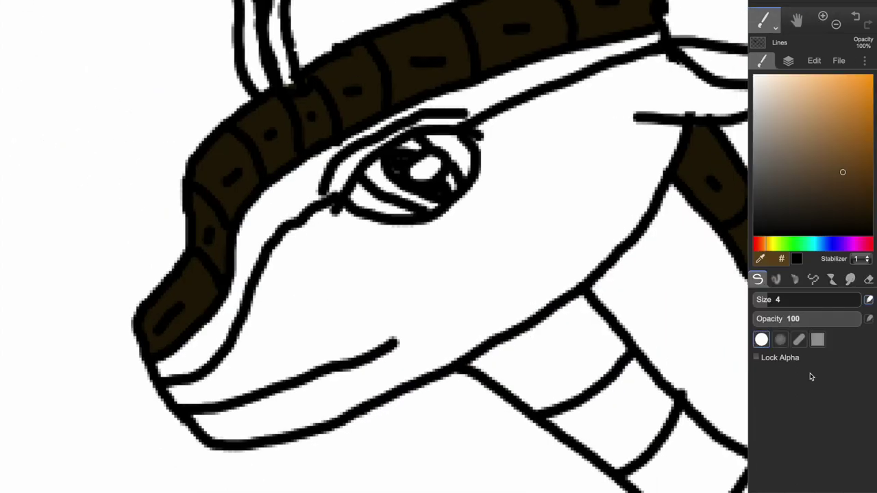
{"action": "left_click", "coordinate": [773, 300]}
{"action": "left_click_drag", "start_coordinate": [158, 377], "coordinate": [214, 339]}
{"action": "left_click", "coordinate": [856, 17]}
{"action": "left_click", "coordinate": [788, 61]}
{"action": "left_click", "coordinate": [767, 125]}
{"action": "left_click", "coordinate": [762, 61]}
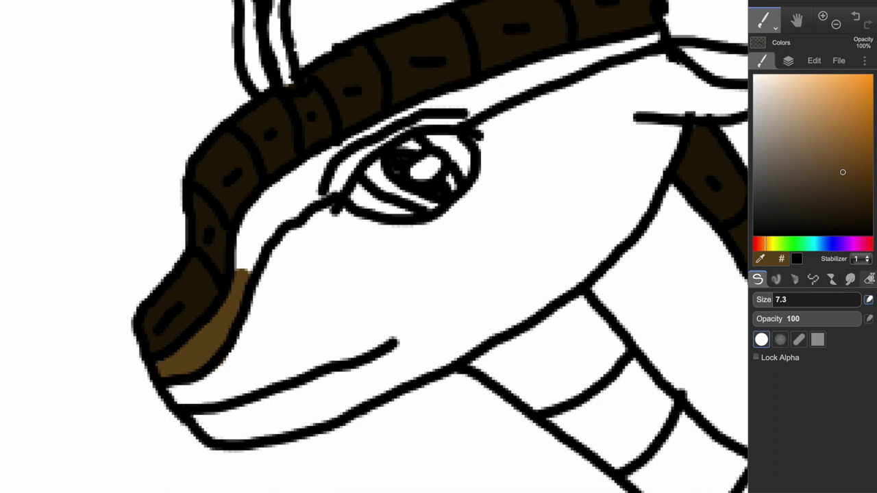
Step: Clean the snout band's edge and paint the rest medium brown above the eye to the horn, using brush size 10
{"action": "left_click", "coordinate": [869, 279]}
{"action": "left_click", "coordinate": [232, 358]}
{"action": "left_click", "coordinate": [758, 279]}
{"action": "mouse_move", "coordinate": [313, 166]}
{"action": "left_mouse_down"}
{"action": "mouse_move", "coordinate": [254, 219]}
{"action": "mouse_move", "coordinate": [267, 221]}
{"action": "mouse_move", "coordinate": [303, 196]}
{"action": "mouse_move", "coordinate": [285, 240]}
{"action": "left_mouse_up"}
{"action": "key", "text": "bracketright"}
{"action": "key", "text": "bracketright"}
{"action": "mouse_move", "coordinate": [489, 89]}
{"action": "left_mouse_down"}
{"action": "mouse_move", "coordinate": [415, 114]}
{"action": "mouse_move", "coordinate": [327, 186]}
{"action": "mouse_move", "coordinate": [372, 133]}
{"action": "mouse_move", "coordinate": [578, 61]}
{"action": "left_mouse_up"}
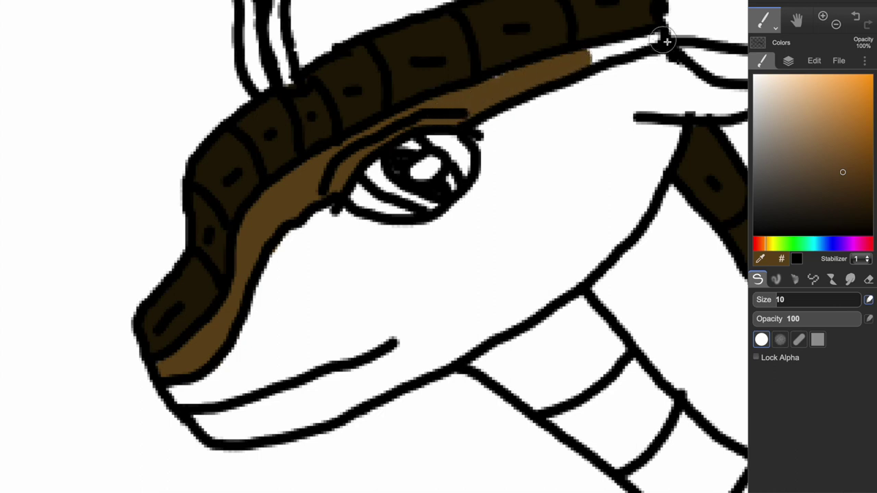
{"action": "left_click_drag", "start_coordinate": [663, 40], "coordinate": [503, 85]}
Step: Switch to a soft round brush tip at opacity 43 for shading the neck and shoulder
{"action": "left_click", "coordinate": [836, 24]}
{"action": "left_click", "coordinate": [837, 24]}
{"action": "left_click", "coordinate": [836, 24]}
{"action": "left_click", "coordinate": [797, 19]}
{"action": "left_click_drag", "start_coordinate": [658, 281], "coordinate": [372, 115]}
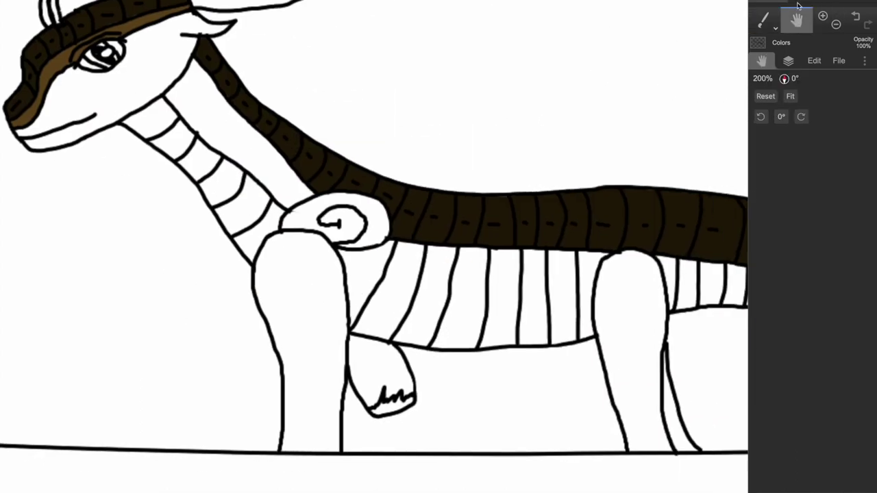
{"action": "left_click", "coordinate": [824, 16]}
{"action": "left_click", "coordinate": [823, 16]}
{"action": "left_click_drag", "start_coordinate": [526, 50], "coordinate": [822, 248]}
{"action": "left_click", "coordinate": [766, 22]}
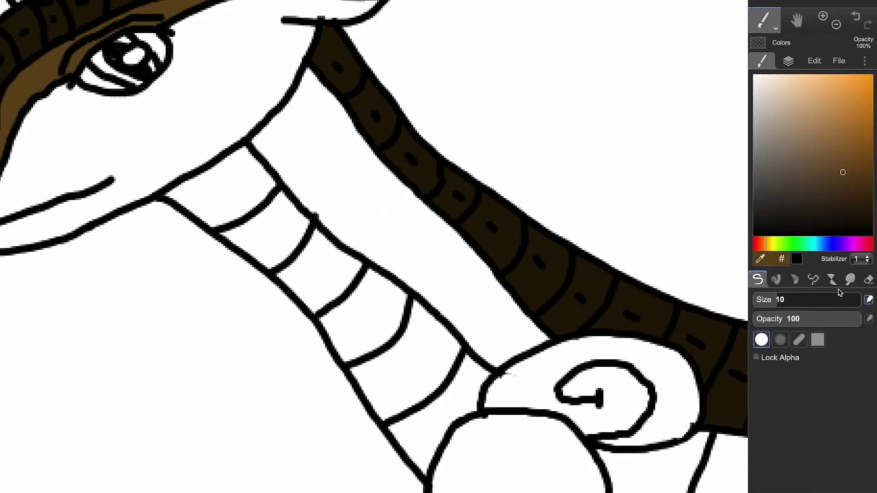
{"action": "left_click_drag", "start_coordinate": [810, 317], "coordinate": [807, 333]}
{"action": "left_click_drag", "start_coordinate": [330, 169], "coordinate": [335, 165]}
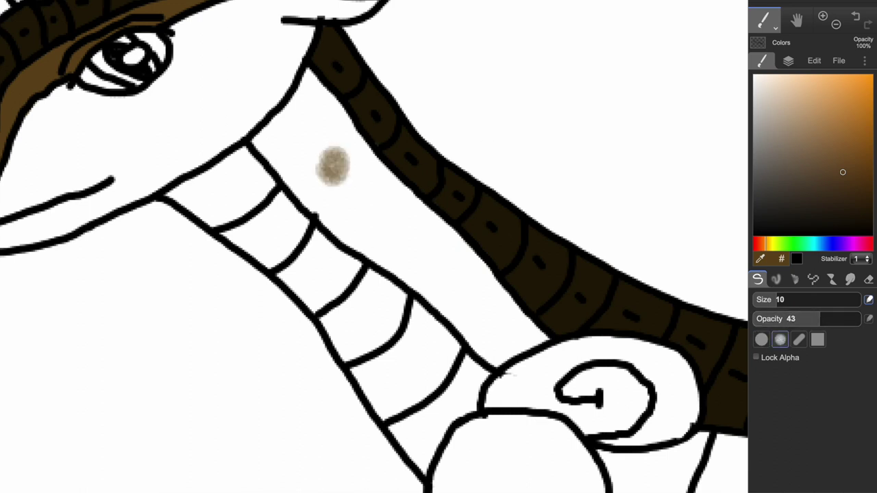
{"action": "left_click", "coordinate": [856, 16]}
{"action": "left_click", "coordinate": [836, 319]}
{"action": "left_click", "coordinate": [797, 300]}
{"action": "left_click", "coordinate": [339, 177]}
{"action": "left_click", "coordinate": [484, 309]}
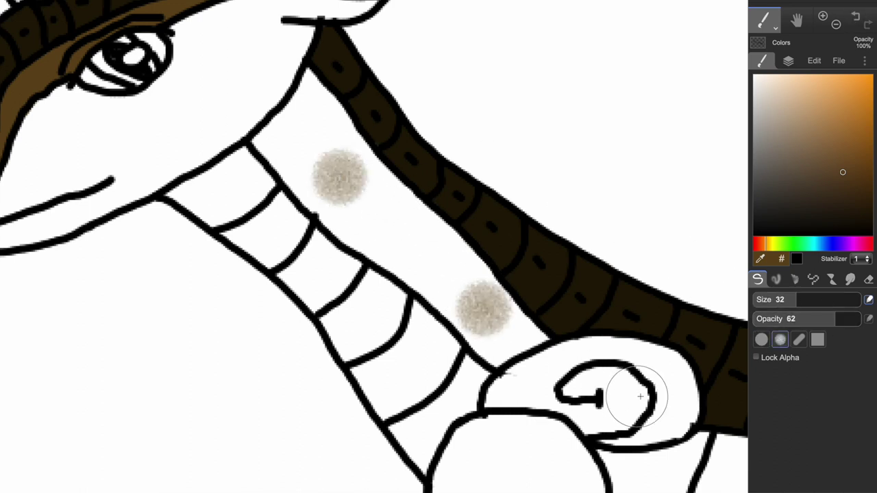
{"action": "left_click_drag", "start_coordinate": [647, 394], "coordinate": [619, 398]}
{"action": "left_click", "coordinate": [548, 378]}
{"action": "left_click", "coordinate": [856, 16]}
{"action": "left_click", "coordinate": [856, 16]}
Step: Remove the test spots from the neck and shade the outer ring around the shoulder spiral with soft medium brown
{"action": "left_click", "coordinate": [782, 299]}
{"action": "left_click_drag", "start_coordinate": [782, 300], "coordinate": [785, 299]}
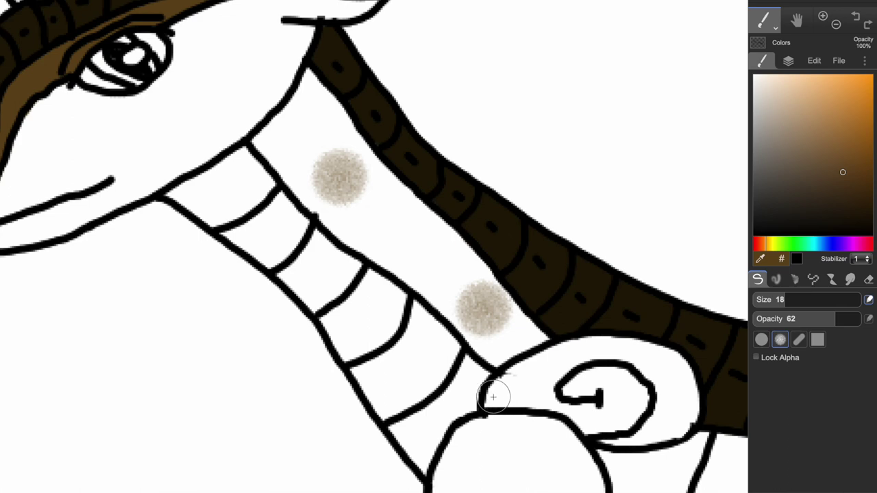
{"action": "mouse_move", "coordinate": [496, 396]}
{"action": "left_mouse_down"}
{"action": "mouse_move", "coordinate": [600, 354]}
{"action": "mouse_move", "coordinate": [643, 360]}
{"action": "left_mouse_up"}
{"action": "left_click", "coordinate": [856, 18]}
{"action": "left_click", "coordinate": [856, 17]}
{"action": "left_click", "coordinate": [856, 18]}
{"action": "mouse_move", "coordinate": [600, 448]}
{"action": "left_mouse_down"}
{"action": "mouse_move", "coordinate": [658, 428]}
{"action": "mouse_move", "coordinate": [682, 363]}
{"action": "mouse_move", "coordinate": [535, 353]}
{"action": "mouse_move", "coordinate": [509, 386]}
{"action": "mouse_move", "coordinate": [597, 342]}
{"action": "mouse_move", "coordinate": [665, 359]}
{"action": "mouse_move", "coordinate": [690, 417]}
{"action": "left_mouse_up"}
{"action": "left_click_drag", "start_coordinate": [781, 300], "coordinate": [763, 299]}
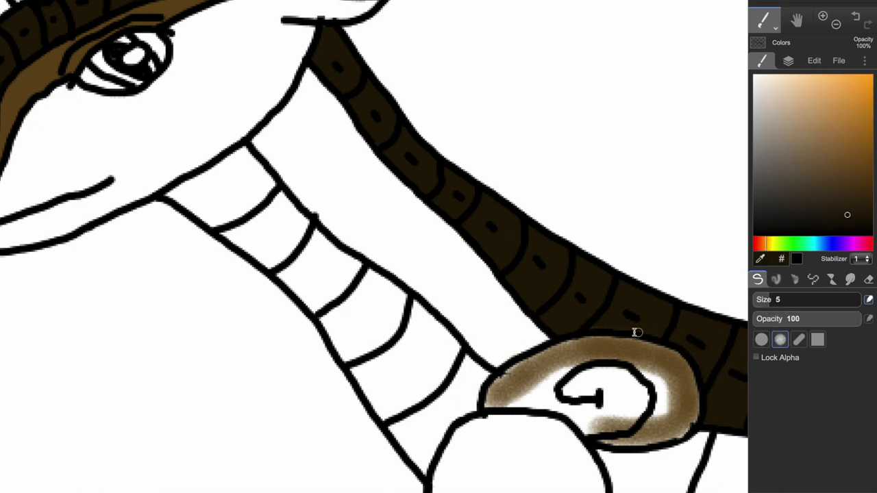
Step: Choose a bright yellow-green and paint a broad stroke down the upper throat plates
{"action": "left_click", "coordinate": [836, 24]}
{"action": "left_click", "coordinate": [823, 16]}
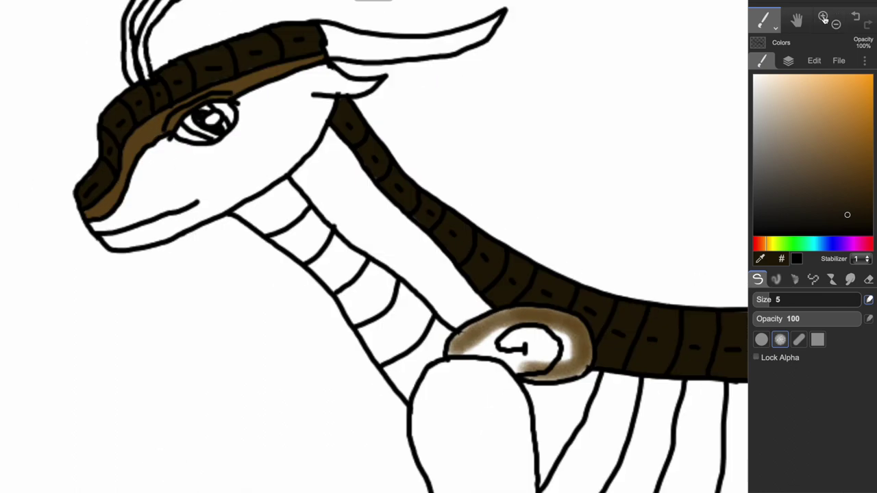
{"action": "left_click", "coordinate": [771, 244]}
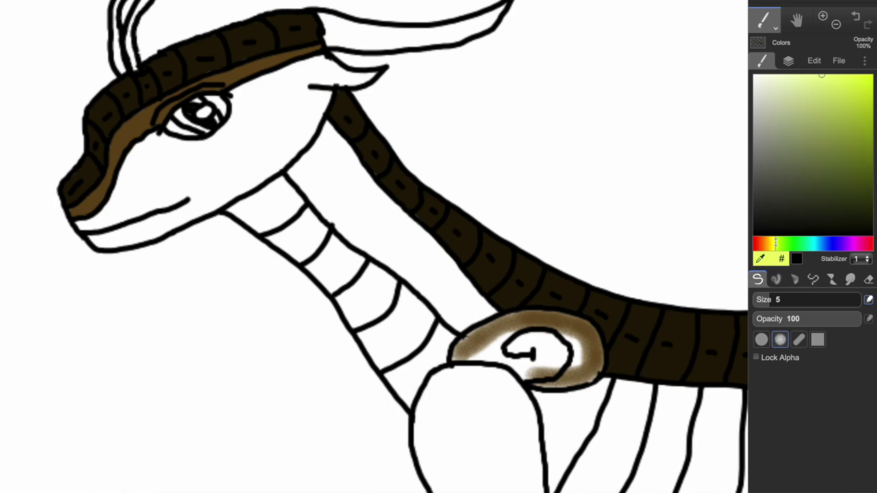
{"action": "mouse_move", "coordinate": [282, 186]}
{"action": "left_mouse_down"}
{"action": "mouse_move", "coordinate": [273, 209]}
{"action": "mouse_move", "coordinate": [249, 208]}
{"action": "mouse_move", "coordinate": [359, 302]}
{"action": "left_mouse_up"}
Step: Fill the throat plates and the first belly plates behind the foreleg with the bright yellow-green using the Fill tool
{"action": "left_click", "coordinate": [765, 22]}
{"action": "left_click", "coordinate": [765, 82]}
{"action": "left_click", "coordinate": [282, 244]}
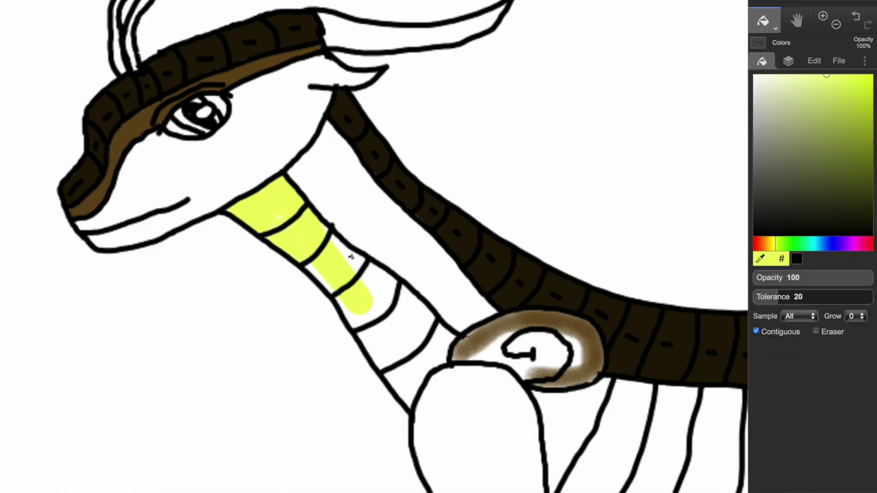
{"action": "left_click", "coordinate": [374, 299]}
{"action": "left_click", "coordinate": [397, 328]}
{"action": "left_click", "coordinate": [421, 367]}
{"action": "left_click", "coordinate": [574, 431]}
{"action": "left_click", "coordinate": [621, 435]}
{"action": "left_click", "coordinate": [666, 435]}
{"action": "left_click", "coordinate": [714, 432]}
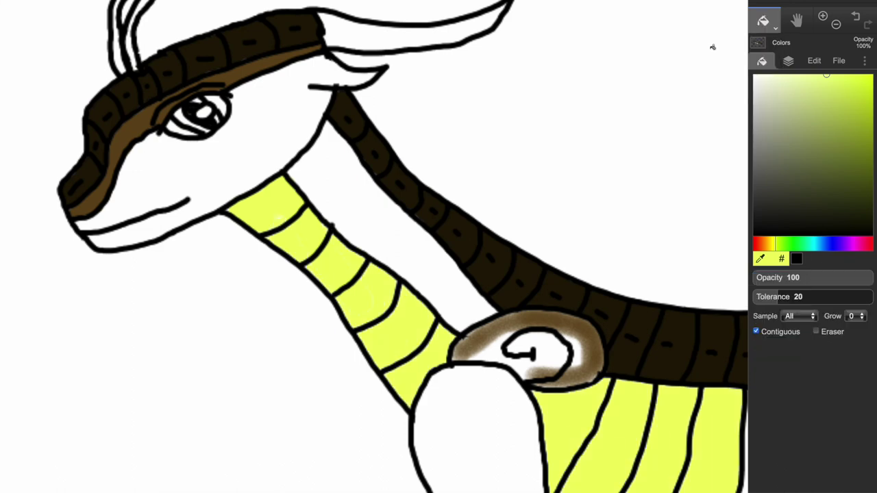
Step: Fill the remaining belly plates and the first underside plates behind the hind leg with the same yellow-green
{"action": "left_click", "coordinate": [797, 22]}
{"action": "left_click", "coordinate": [468, 180]}
{"action": "left_click", "coordinate": [435, 180]}
{"action": "left_click", "coordinate": [396, 179]}
{"action": "left_click", "coordinate": [362, 178]}
{"action": "left_click", "coordinate": [590, 180]}
{"action": "left_click", "coordinate": [613, 180]}
{"action": "left_click", "coordinate": [643, 179]}
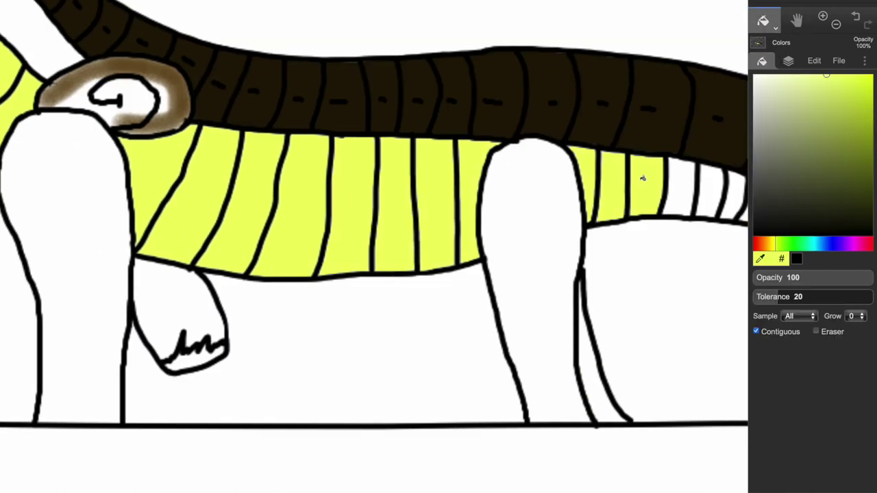
{"action": "left_click", "coordinate": [679, 184]}
Step: Fill the underside plates along the middle of the tail with the yellow-green
{"action": "left_click", "coordinate": [765, 21]}
{"action": "left_click", "coordinate": [730, 303]}
{"action": "left_click", "coordinate": [697, 293]}
{"action": "left_click", "coordinate": [664, 282]}
{"action": "left_click", "coordinate": [632, 271]}
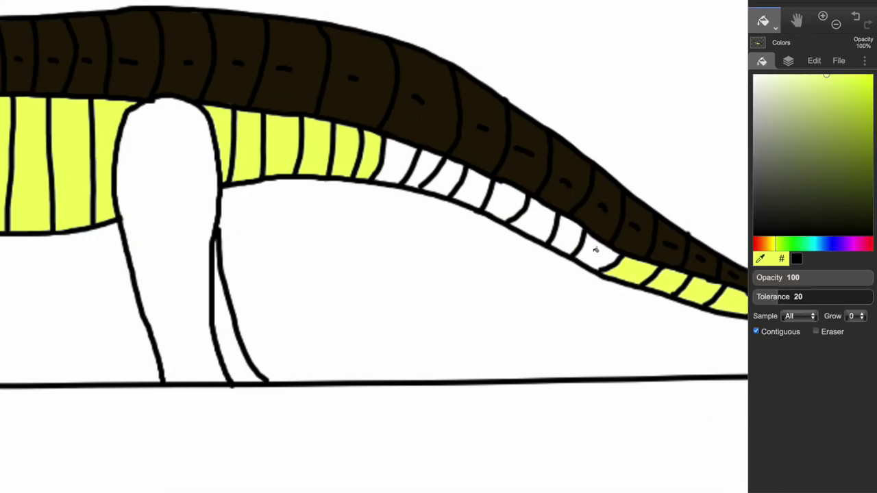
{"action": "left_click", "coordinate": [597, 252]}
{"action": "left_click", "coordinate": [567, 237]}
{"action": "left_click", "coordinate": [534, 219]}
Step: Fill the last underside plates out to the tail tip with the yellow-green
{"action": "left_click", "coordinate": [797, 22]}
{"action": "left_click_drag", "start_coordinate": [733, 315], "coordinate": [526, 299]}
{"action": "left_click", "coordinate": [764, 23]}
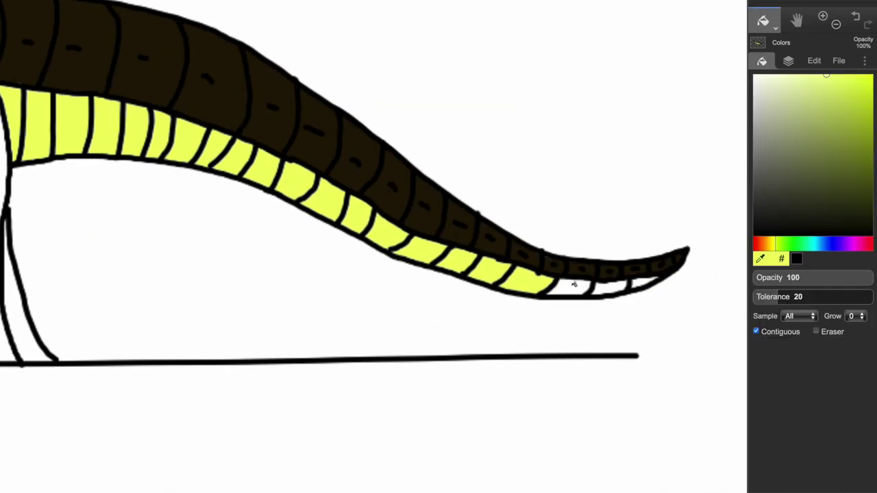
{"action": "left_click", "coordinate": [574, 286]}
{"action": "left_click", "coordinate": [608, 287]}
{"action": "left_click", "coordinate": [642, 283]}
Step: Choose a very light grey and fill the head, neck, front legs and shoulder spiral
{"action": "left_click", "coordinate": [836, 25]}
{"action": "left_click", "coordinate": [753, 76]}
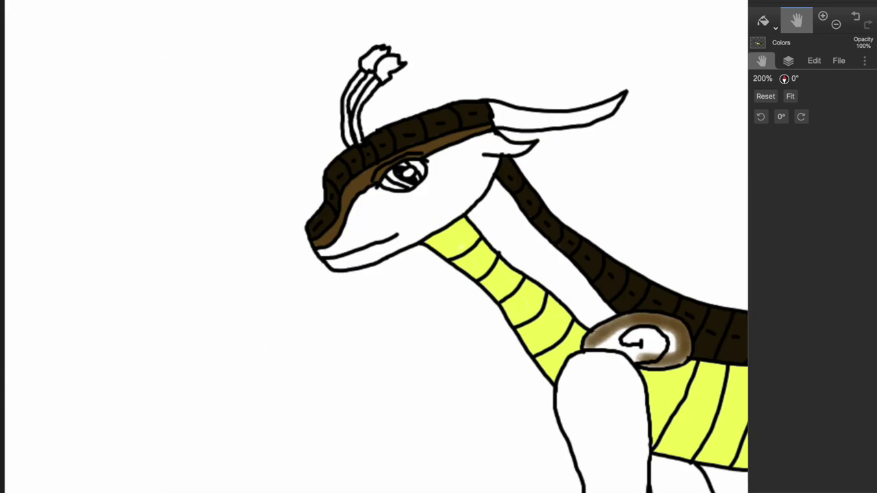
{"action": "key", "text": "g"}
{"action": "left_click", "coordinate": [500, 147]}
{"action": "left_click", "coordinate": [524, 230]}
{"action": "left_click", "coordinate": [631, 435]}
{"action": "left_click", "coordinate": [692, 472]}
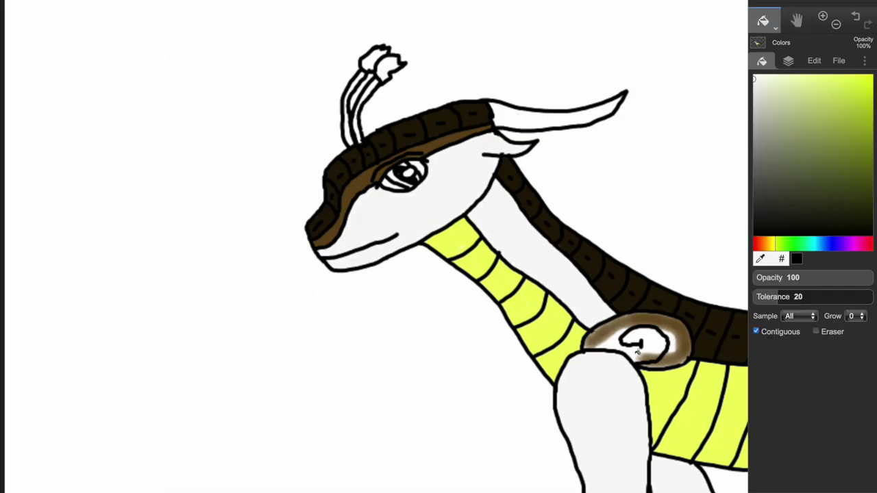
{"action": "left_click", "coordinate": [642, 350]}
Step: Fill both hind legs with the same very light grey
{"action": "left_click", "coordinate": [797, 21]}
{"action": "left_click_drag", "start_coordinate": [679, 257], "coordinate": [137, 137]}
{"action": "left_click", "coordinate": [762, 23]}
{"action": "left_click", "coordinate": [390, 329]}
{"action": "left_click", "coordinate": [432, 419]}
{"action": "left_click", "coordinate": [836, 25]}
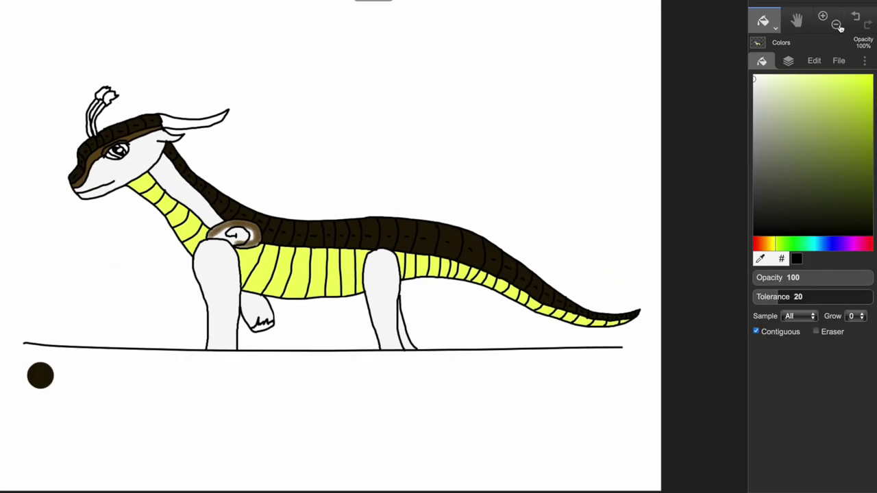
Step: Fill the underside of the raised front foot with light pink and switch to a hard round brush at size 8.3
{"action": "left_click", "coordinate": [823, 16]}
{"action": "left_click_drag", "start_coordinate": [776, 244], "coordinate": [753, 244]}
{"action": "left_click", "coordinate": [786, 74]}
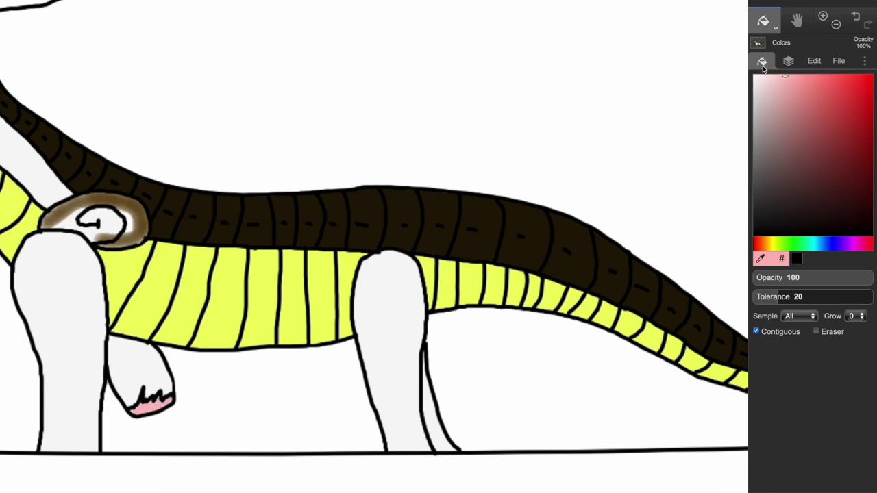
{"action": "left_click", "coordinate": [767, 21]}
{"action": "left_click", "coordinate": [764, 47]}
{"action": "triple_click", "coordinate": [823, 17]}
{"action": "left_click", "coordinate": [797, 22]}
{"action": "left_click_drag", "start_coordinate": [608, 139], "coordinate": [738, 43]}
{"action": "left_click_drag", "start_coordinate": [47, 389], "coordinate": [685, 61]}
{"action": "left_click", "coordinate": [765, 21]}
{"action": "left_click", "coordinate": [775, 300]}
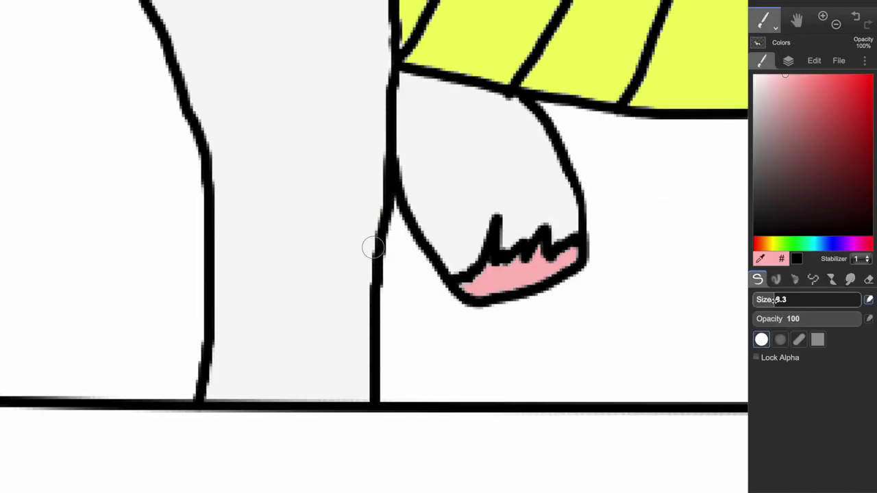
Step: Sample the belly's yellow-green and set the brush size to 16
{"action": "left_click", "coordinate": [761, 258]}
{"action": "left_click", "coordinate": [634, 98]}
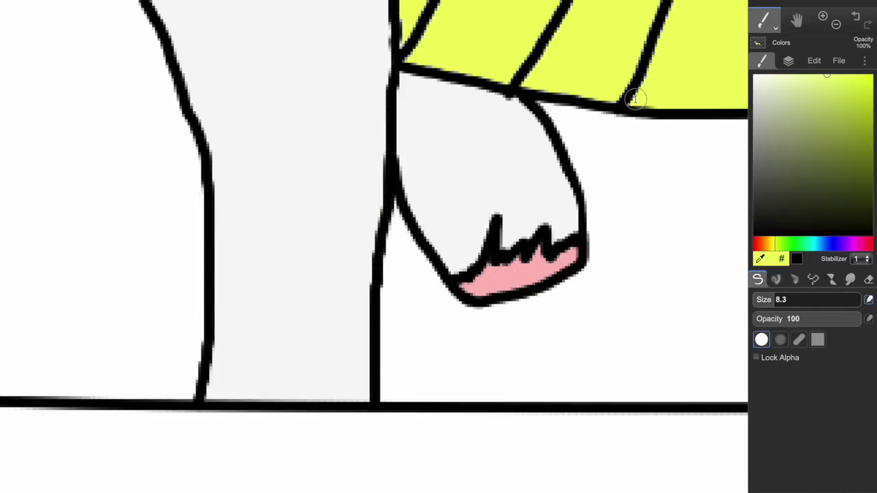
{"action": "triple_click", "coordinate": [835, 25]}
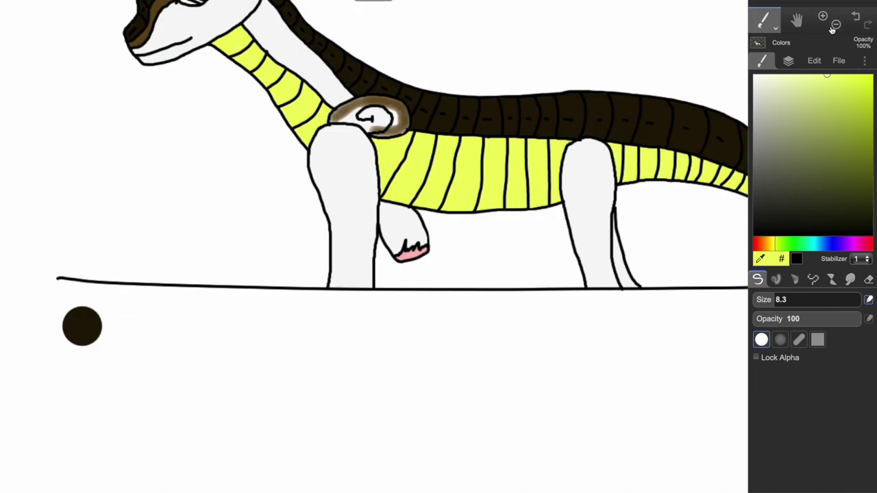
{"action": "left_click", "coordinate": [807, 301]}
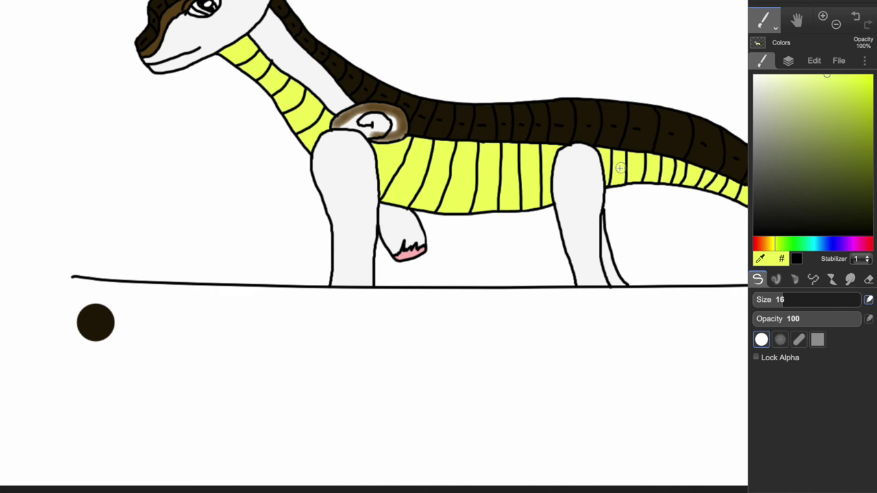
{"action": "double_click", "coordinate": [836, 25]}
{"action": "left_click", "coordinate": [824, 17]}
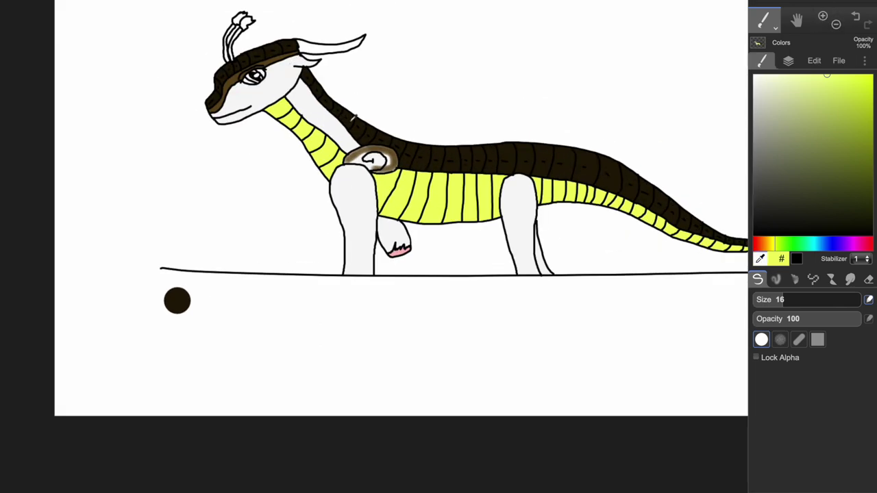
Step: Choose a very dark brown and fill the long horn with it
{"action": "left_click", "coordinate": [353, 120]}
{"action": "left_click", "coordinate": [848, 224]}
{"action": "left_click", "coordinate": [764, 21]}
{"action": "left_click", "coordinate": [764, 45]}
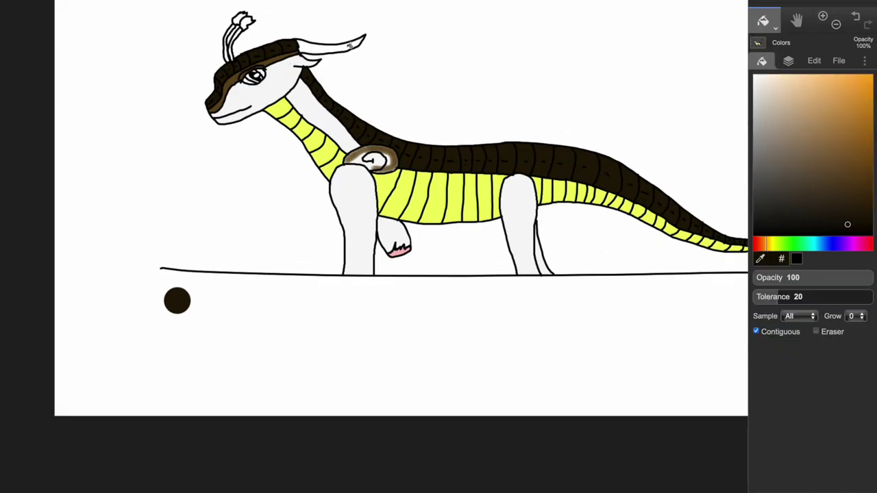
{"action": "left_click", "coordinate": [349, 46]}
{"action": "left_click", "coordinate": [856, 17]}
{"action": "left_click", "coordinate": [867, 24]}
Step: Paint over the unfilled gaps along the horn's edges with the dark brown, using brush size 8.3
{"action": "left_click", "coordinate": [764, 21]}
{"action": "left_click", "coordinate": [764, 45]}
{"action": "triple_click", "coordinate": [824, 17]}
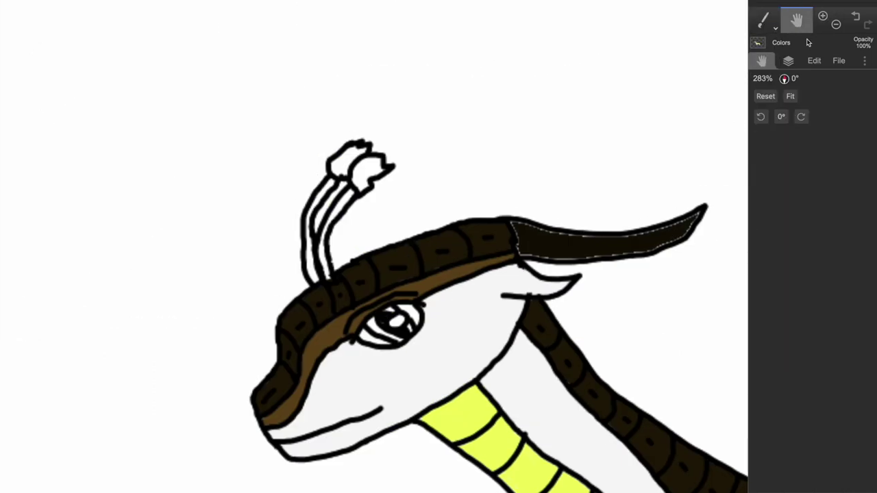
{"action": "key", "text": "b"}
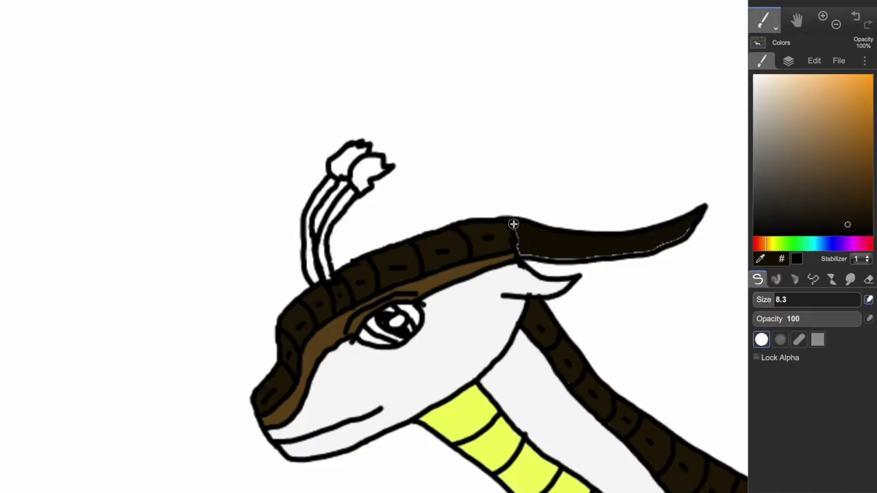
Step: Erase colour spilling past the horn's outline at eraser size 8, dimming the Colors layer to 73% and restoring it to 100%
{"action": "left_click", "coordinate": [788, 61]}
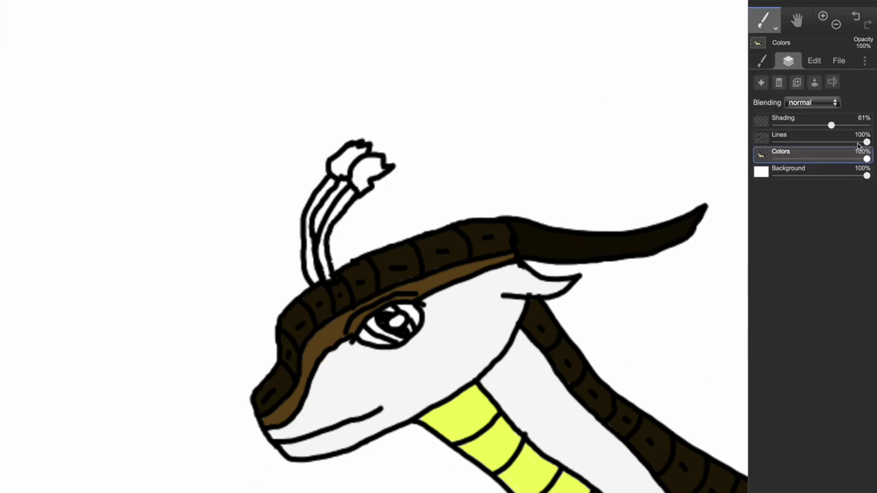
{"action": "left_click_drag", "start_coordinate": [866, 158], "coordinate": [843, 159]}
{"action": "left_click", "coordinate": [762, 61]}
{"action": "left_click", "coordinate": [869, 280]}
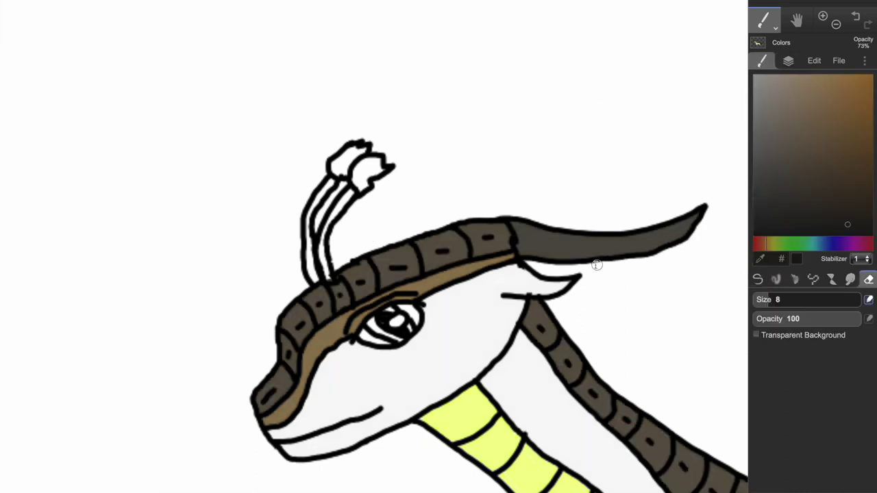
{"action": "left_click", "coordinate": [788, 60]}
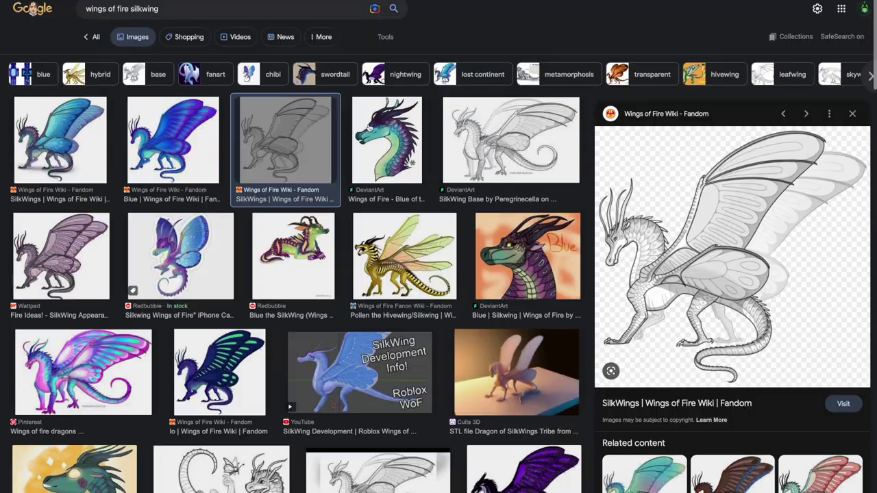
{"action": "left_click", "coordinate": [511, 118]}
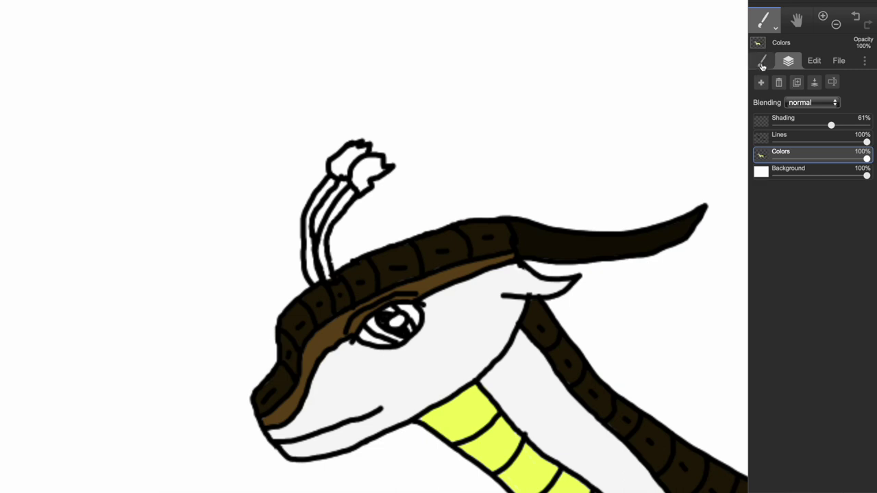
Step: Paint the antenna stalks very dark brown and their tufted tips medium brown
{"action": "left_click", "coordinate": [762, 62]}
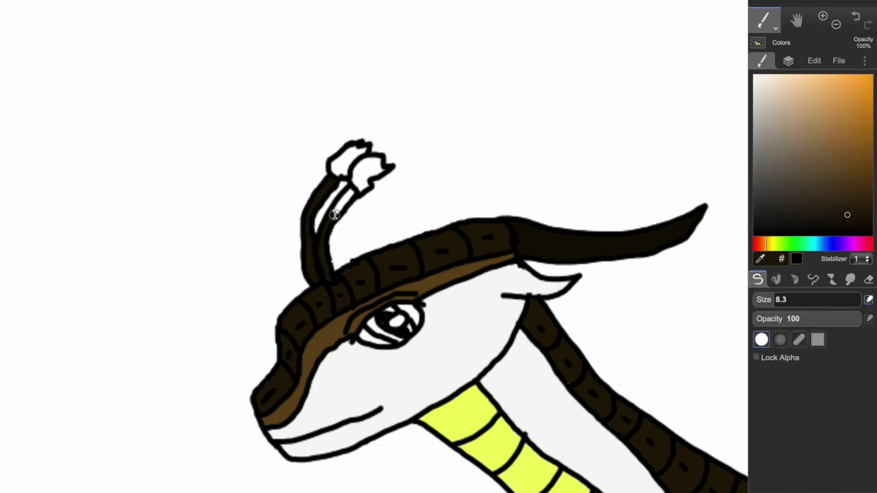
{"action": "left_click", "coordinate": [332, 166]}
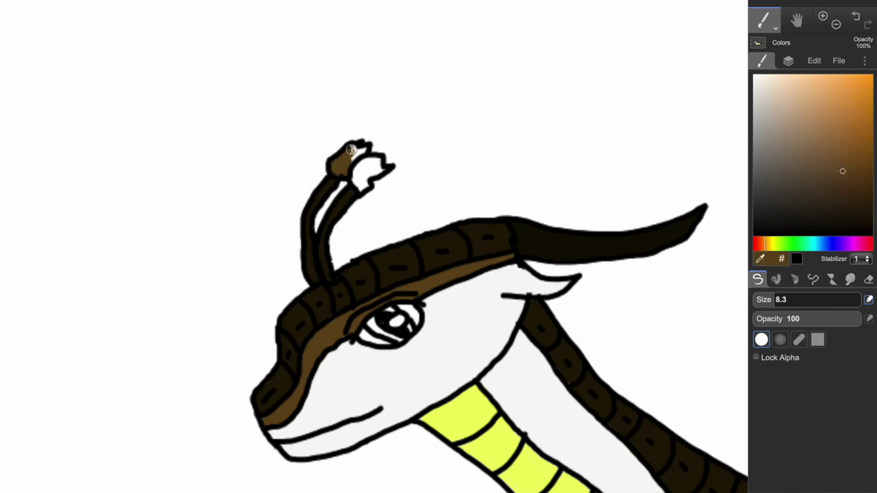
Step: Choose a pale cream and fill the head, neck and legs with it
{"action": "left_click", "coordinate": [770, 76]}
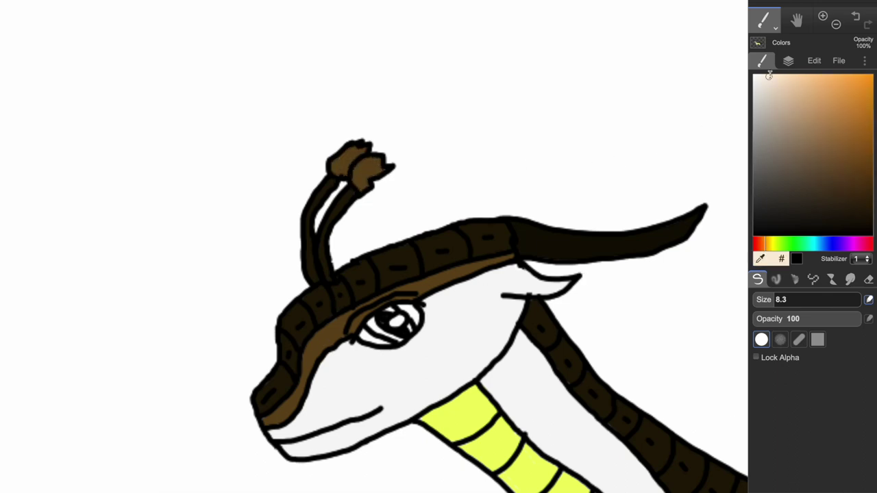
{"action": "left_click", "coordinate": [765, 22]}
{"action": "left_click", "coordinate": [765, 47]}
{"action": "left_click", "coordinate": [836, 24]}
{"action": "left_click", "coordinate": [836, 24]}
{"action": "left_click", "coordinate": [836, 24]}
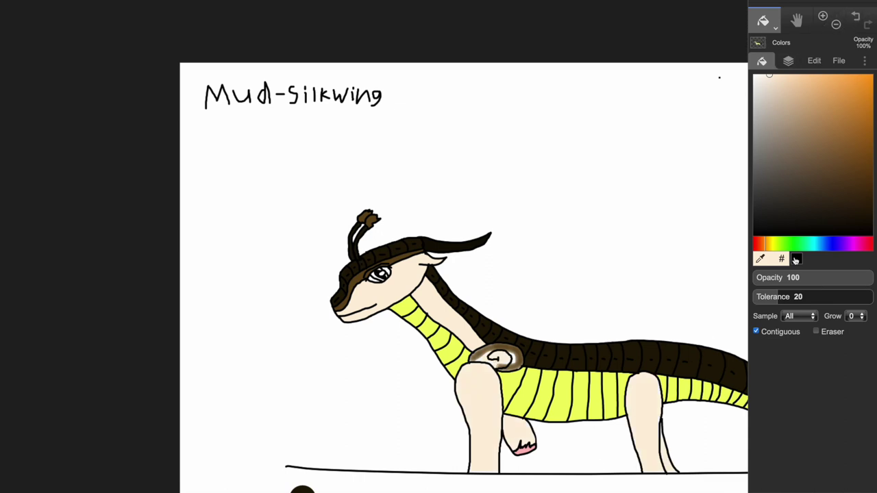
Step: Switch to black on the Shading layer and set the Fill tool to tolerance 100 and opacity 38
{"action": "left_click", "coordinate": [795, 260]}
{"action": "left_click", "coordinate": [789, 61]}
{"action": "left_click", "coordinate": [477, 234]}
{"action": "left_click", "coordinate": [765, 122]}
{"action": "left_click", "coordinate": [763, 62]}
{"action": "left_click", "coordinate": [825, 18]}
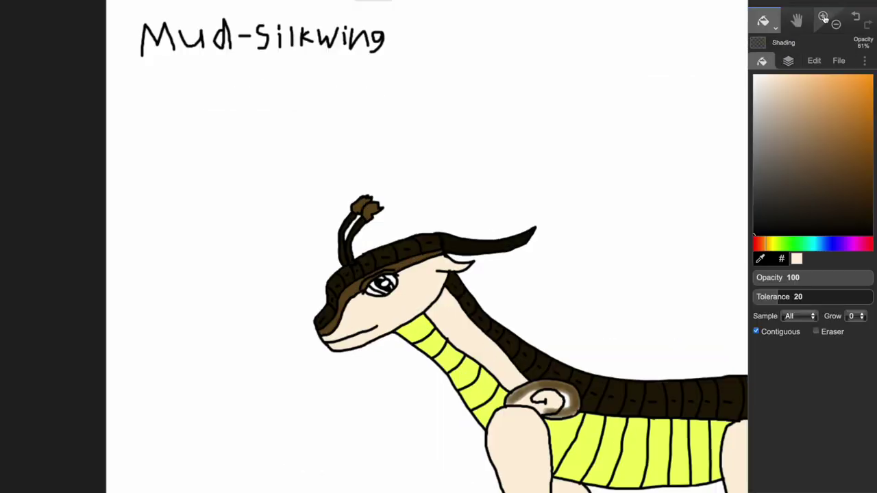
{"action": "left_click", "coordinate": [825, 17]}
{"action": "left_click", "coordinate": [825, 17]}
{"action": "left_click", "coordinate": [825, 18]}
{"action": "left_click", "coordinate": [797, 21]}
{"action": "left_click_drag", "start_coordinate": [703, 176], "coordinate": [684, 4]}
{"action": "left_click", "coordinate": [764, 20]}
{"action": "left_click_drag", "start_coordinate": [778, 295], "coordinate": [798, 281]}
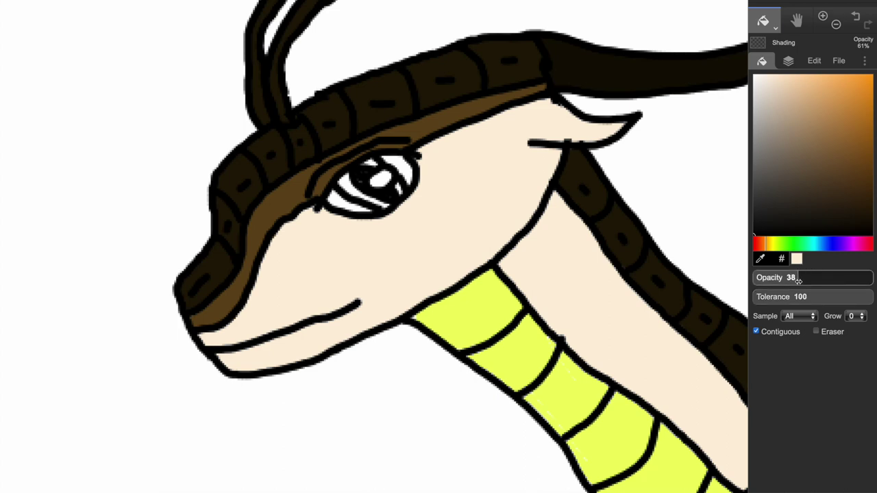
Step: Brush the outline of a black cast shadow below the jaw, across the neck and upper throat plates
{"action": "left_click", "coordinate": [763, 20]}
{"action": "left_click", "coordinate": [764, 42]}
{"action": "mouse_move", "coordinate": [577, 147]}
{"action": "left_mouse_down"}
{"action": "mouse_move", "coordinate": [568, 205]}
{"action": "mouse_move", "coordinate": [495, 345]}
{"action": "left_mouse_up"}
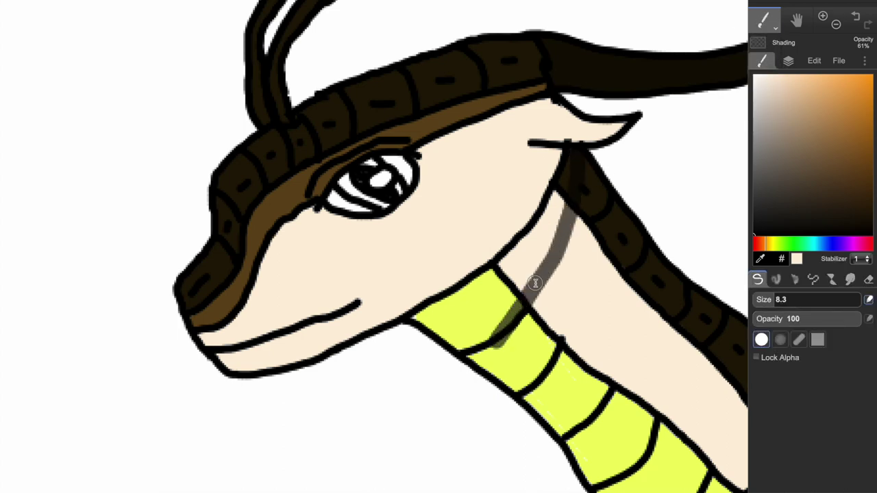
{"action": "mouse_move", "coordinate": [535, 283]}
{"action": "left_mouse_down"}
{"action": "mouse_move", "coordinate": [470, 353]}
{"action": "mouse_move", "coordinate": [417, 313]}
{"action": "mouse_move", "coordinate": [510, 264]}
{"action": "left_mouse_up"}
{"action": "mouse_move", "coordinate": [777, 299]}
{"action": "left_mouse_down"}
{"action": "mouse_move", "coordinate": [788, 300]}
{"action": "mouse_move", "coordinate": [774, 299]}
{"action": "left_mouse_up"}
{"action": "mouse_move", "coordinate": [573, 161]}
{"action": "left_mouse_down"}
{"action": "mouse_move", "coordinate": [556, 236]}
{"action": "mouse_move", "coordinate": [527, 285]}
{"action": "left_mouse_up"}
Step: Enlarge the brush to about 15 and fill in the shadow beneath the jaw on the neck and top throat plate
{"action": "mouse_move", "coordinate": [775, 300]}
{"action": "left_mouse_down"}
{"action": "mouse_move", "coordinate": [789, 300]}
{"action": "mouse_move", "coordinate": [782, 300]}
{"action": "left_mouse_up"}
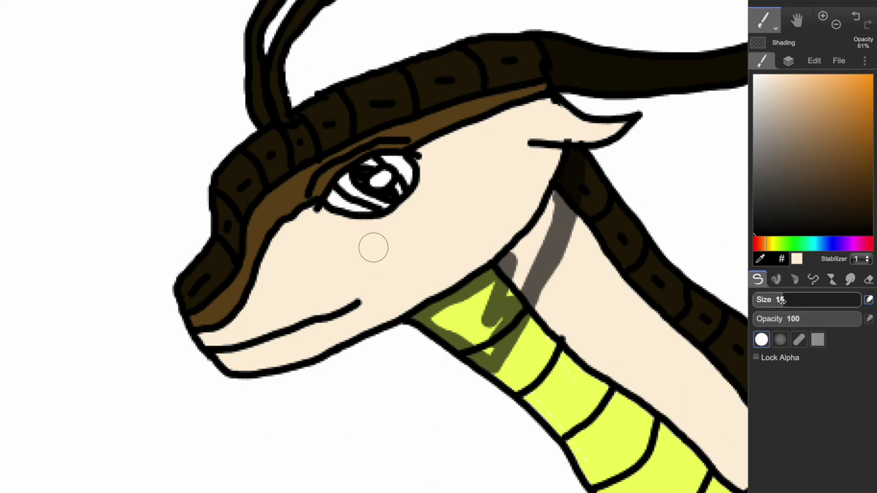
{"action": "left_click_drag", "start_coordinate": [558, 200], "coordinate": [519, 260]}
{"action": "key", "text": "ctrl+z"}
{"action": "left_click_drag", "start_coordinate": [557, 200], "coordinate": [522, 276]}
{"action": "mouse_move", "coordinate": [509, 317]}
{"action": "left_mouse_down"}
{"action": "mouse_move", "coordinate": [490, 295]}
{"action": "mouse_move", "coordinate": [473, 336]}
{"action": "left_mouse_up"}
Step: Shade the whole raised front leg down to the pink edge with the size 15 black brush
{"action": "triple_click", "coordinate": [836, 24]}
{"action": "double_click", "coordinate": [836, 25]}
{"action": "triple_click", "coordinate": [823, 16]}
{"action": "double_click", "coordinate": [824, 16]}
{"action": "left_click", "coordinate": [796, 20]}
{"action": "left_click_drag", "start_coordinate": [705, 439], "coordinate": [445, 156]}
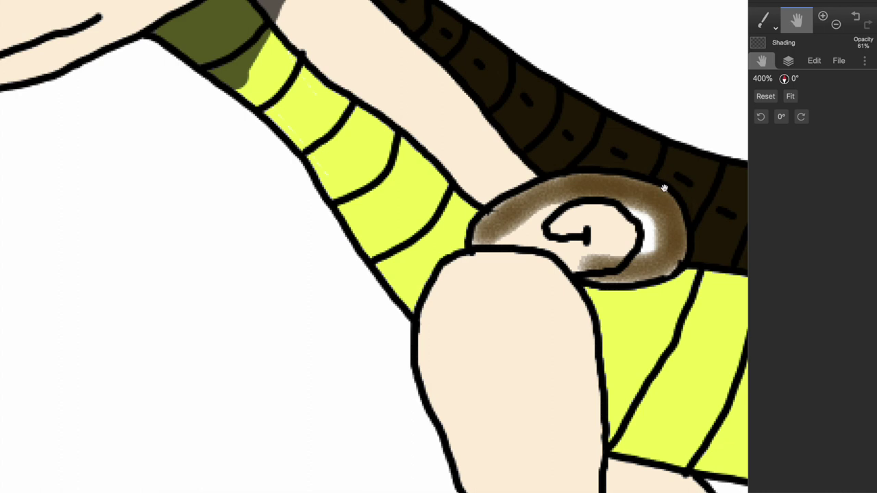
{"action": "left_click_drag", "start_coordinate": [665, 384], "coordinate": [482, 162]}
{"action": "left_click", "coordinate": [764, 20]}
{"action": "mouse_move", "coordinate": [433, 249]}
{"action": "left_mouse_down"}
{"action": "mouse_move", "coordinate": [474, 357]}
{"action": "mouse_move", "coordinate": [538, 334]}
{"action": "mouse_move", "coordinate": [464, 256]}
{"action": "mouse_move", "coordinate": [445, 329]}
{"action": "mouse_move", "coordinate": [431, 267]}
{"action": "left_mouse_up"}
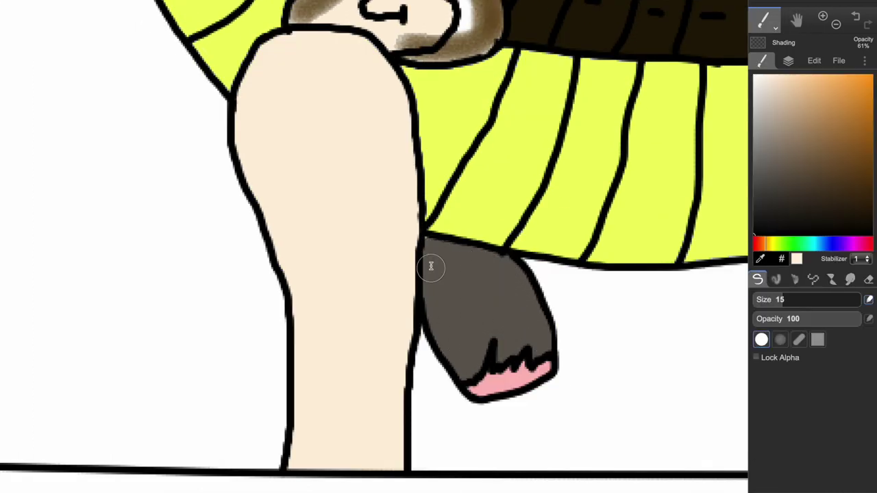
Step: Reduce the brush size to 8.6 and shade the far hind leg black
{"action": "left_click", "coordinate": [837, 25]}
{"action": "key", "text": "bracketleft"}
{"action": "key", "text": "bracketleft"}
{"action": "key", "text": "bracketleft"}
{"action": "mouse_move", "coordinate": [477, 212]}
{"action": "left_mouse_down"}
{"action": "mouse_move", "coordinate": [476, 266]}
{"action": "mouse_move", "coordinate": [515, 358]}
{"action": "mouse_move", "coordinate": [499, 345]}
{"action": "left_mouse_up"}
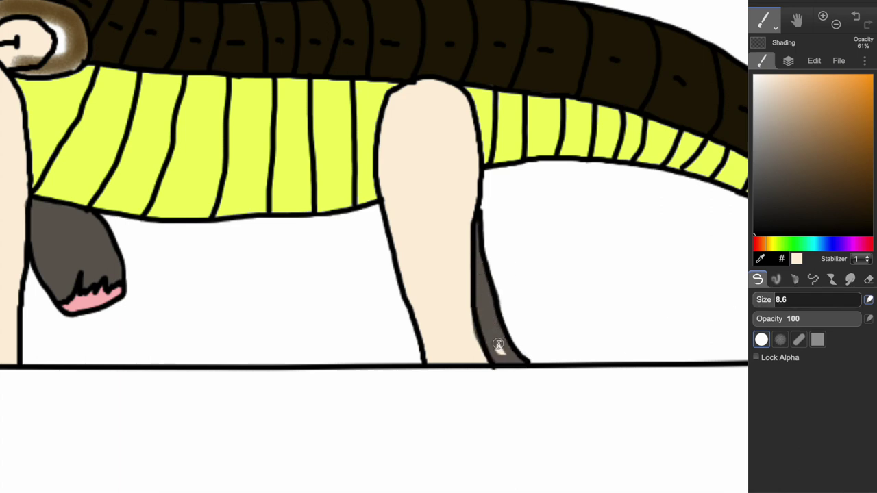
Step: Clean the far hind leg's shading edge with the size 8 eraser and set the Shading layer's opacity to 48%
{"action": "left_click", "coordinate": [867, 279]}
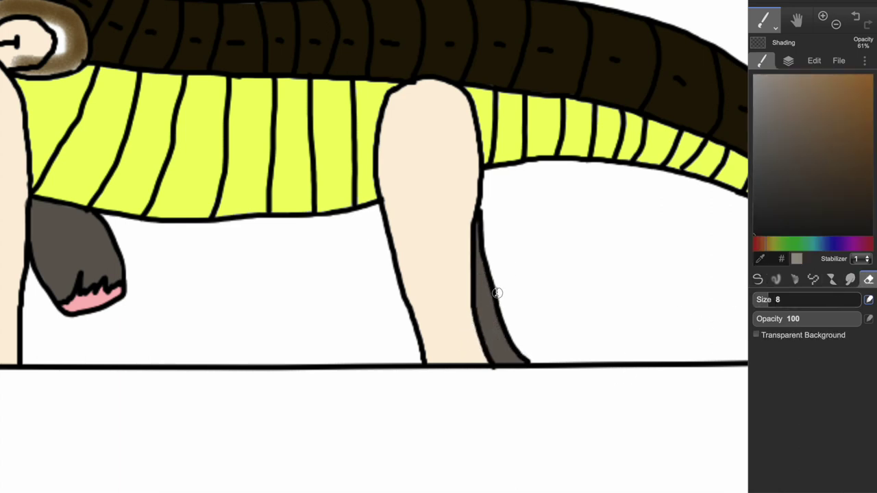
{"action": "left_click", "coordinate": [758, 279]}
{"action": "left_click", "coordinate": [789, 61]}
{"action": "left_click_drag", "start_coordinate": [832, 125], "coordinate": [819, 124]}
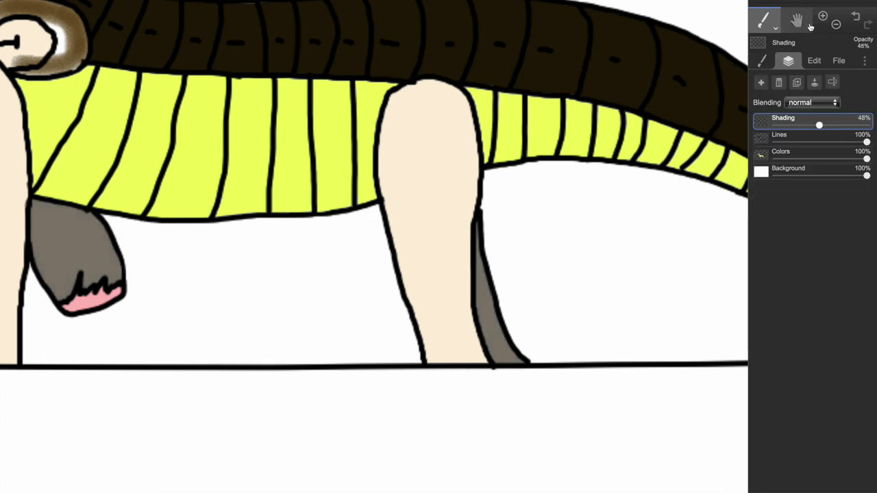
Step: Try to fill the white gap beside the shoulder spiral with pale cream on the Colors layer
{"action": "left_click", "coordinate": [764, 21]}
{"action": "left_click", "coordinate": [771, 152]}
{"action": "left_click", "coordinate": [762, 61]}
{"action": "left_click", "coordinate": [797, 260]}
{"action": "left_click", "coordinate": [797, 21]}
{"action": "mouse_move", "coordinate": [566, 202]}
{"action": "left_mouse_down"}
{"action": "mouse_move", "coordinate": [607, 235]}
{"action": "mouse_move", "coordinate": [876, 381]}
{"action": "left_mouse_up"}
{"action": "left_click", "coordinate": [764, 20]}
{"action": "left_click", "coordinate": [764, 20]}
{"action": "left_click", "coordinate": [764, 45]}
{"action": "left_click", "coordinate": [391, 224]}
{"action": "key", "text": "ctrl+z"}
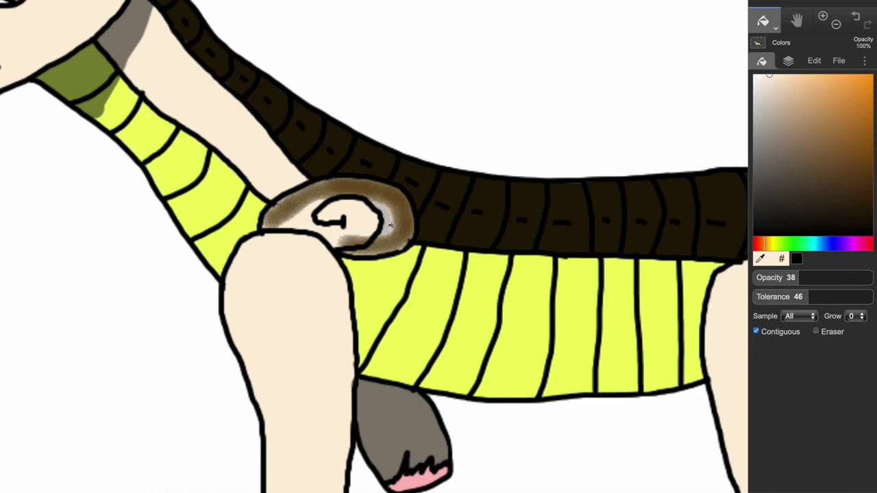
Step: Undo the gap fill and paint the white gap beside the shoulder spiral pale cream with a size 12 brush
{"action": "left_click", "coordinate": [763, 20]}
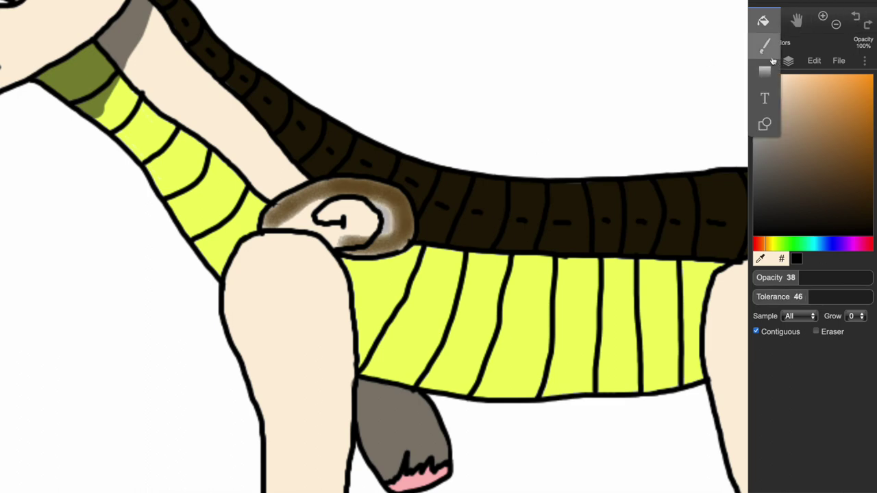
{"action": "left_click", "coordinate": [763, 40]}
{"action": "left_click", "coordinate": [823, 16]}
{"action": "left_click", "coordinate": [857, 20]}
{"action": "left_click", "coordinate": [857, 19]}
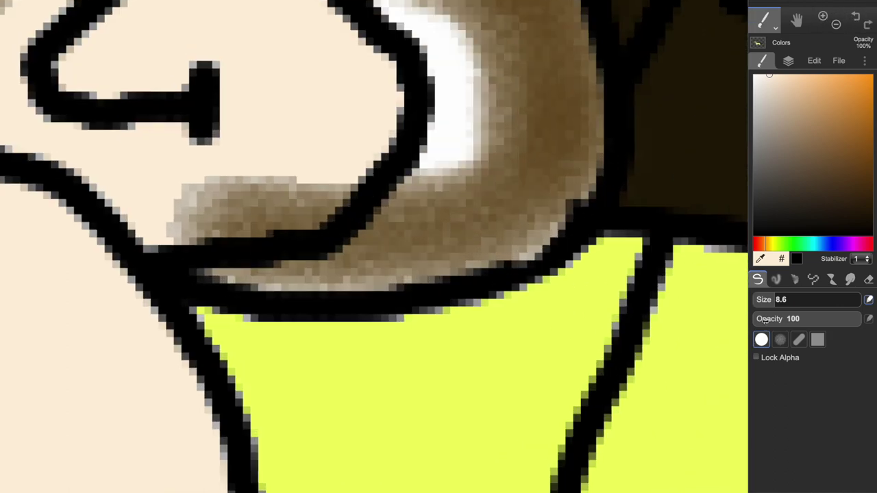
{"action": "left_click", "coordinate": [779, 300]}
{"action": "left_click_drag", "start_coordinate": [436, 141], "coordinate": [421, 56]}
Step: Dab cream, yellow, near-black and pink palette swatches below the ground line with a size 47 brush, sampling the dragon's colours
{"action": "left_click", "coordinate": [836, 25]}
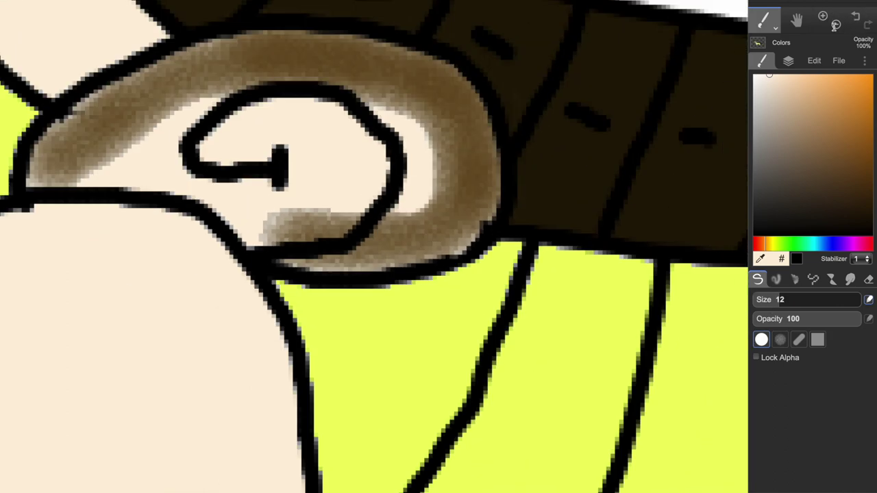
{"action": "left_click", "coordinate": [836, 25]}
{"action": "left_click", "coordinate": [836, 25]}
{"action": "left_click", "coordinate": [836, 25]}
{"action": "left_click", "coordinate": [797, 21]}
{"action": "mouse_move", "coordinate": [663, 108]}
{"action": "left_mouse_down"}
{"action": "mouse_move", "coordinate": [622, 129]}
{"action": "mouse_move", "coordinate": [636, 130]}
{"action": "left_mouse_up"}
{"action": "left_click", "coordinate": [763, 21]}
{"action": "left_click_drag", "start_coordinate": [785, 300], "coordinate": [805, 300]}
{"action": "left_click", "coordinate": [170, 401]}
{"action": "left_click", "coordinate": [760, 258]}
{"action": "left_click", "coordinate": [437, 324]}
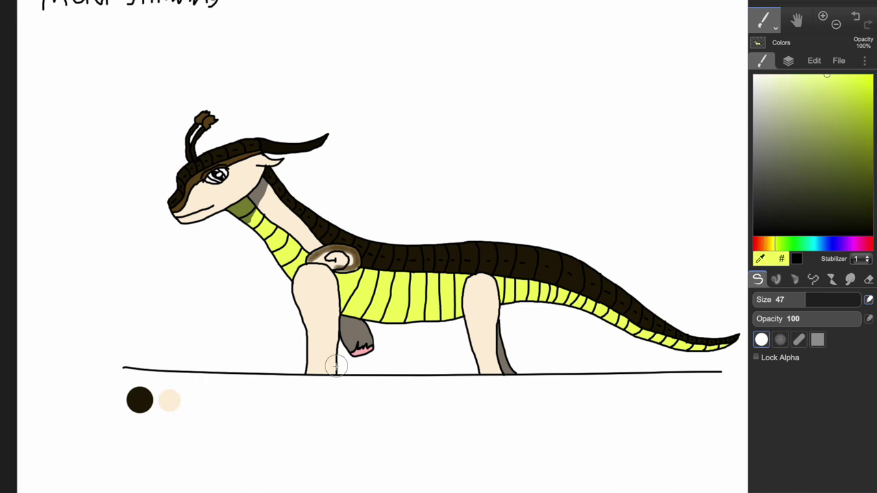
{"action": "left_click", "coordinate": [277, 148]}
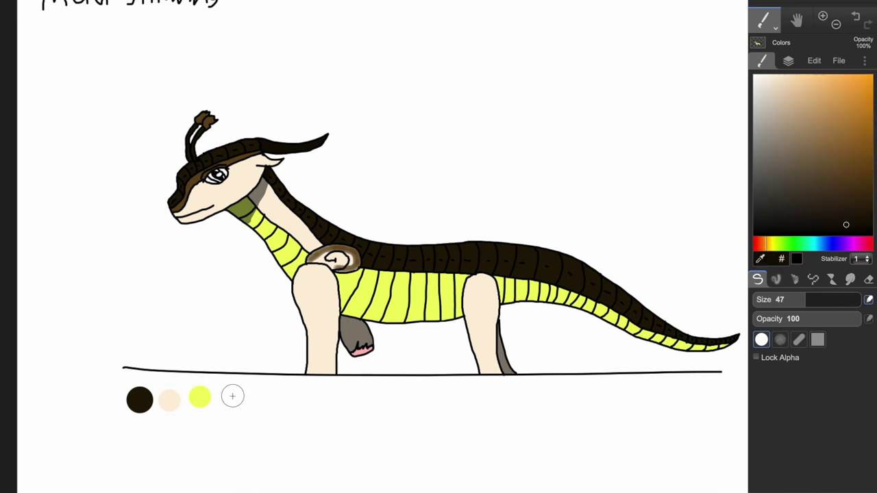
{"action": "left_click", "coordinate": [365, 347]}
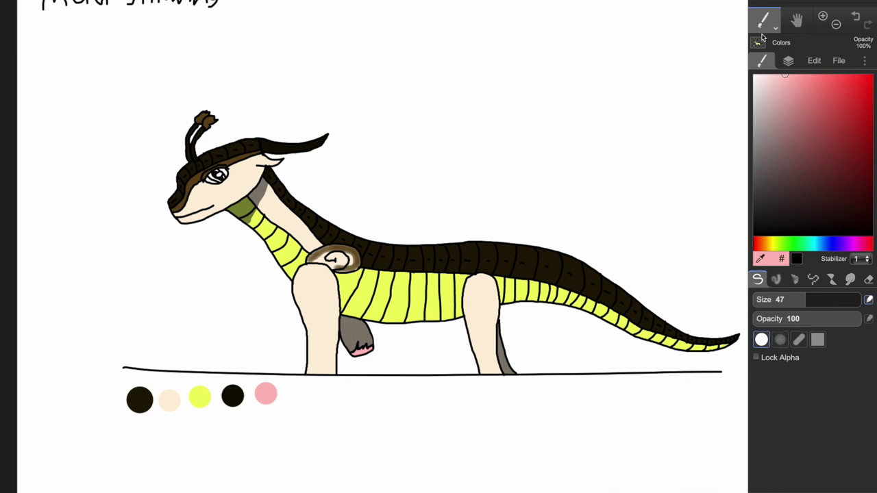
Step: Shade the raised foot's pink edge black on the Shading layer and set that layer's opacity to 47%
{"action": "left_click", "coordinate": [797, 259]}
{"action": "left_click", "coordinate": [759, 43]}
{"action": "left_click", "coordinate": [766, 121]}
{"action": "left_click", "coordinate": [762, 61]}
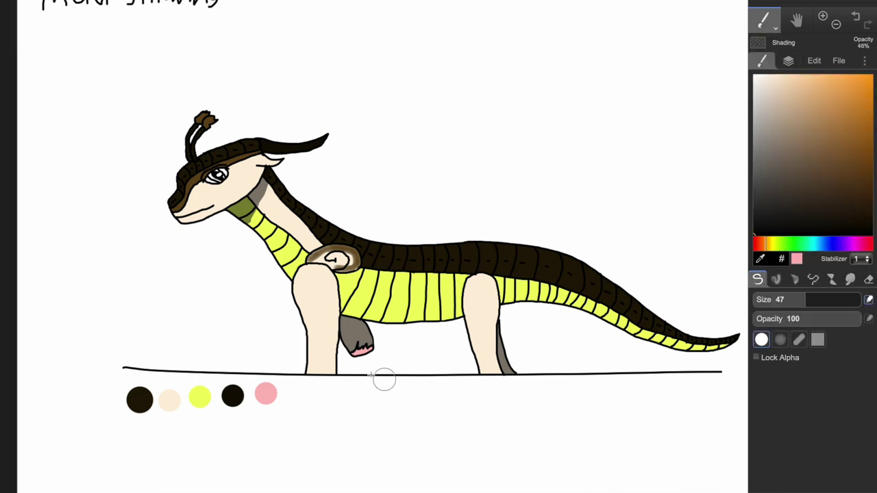
{"action": "left_click", "coordinate": [758, 45]}
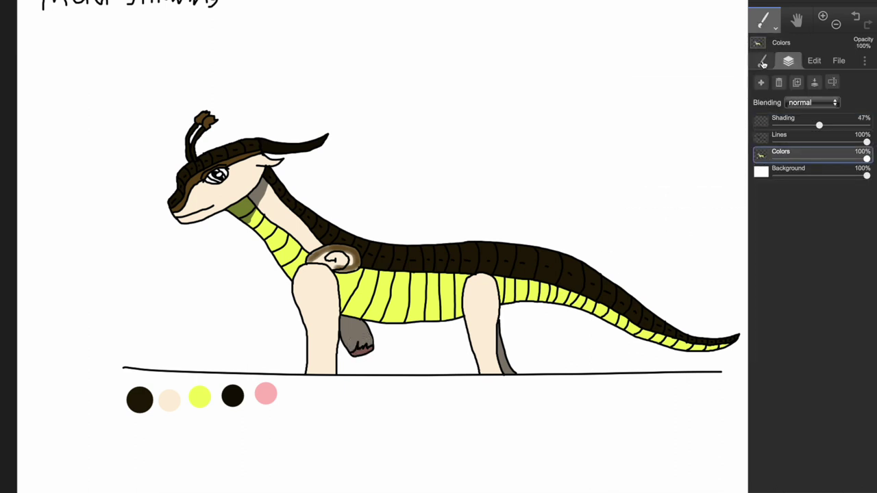
Step: Paint the iris orange-brown on the Colors layer with a size 11 brush
{"action": "left_click", "coordinate": [809, 147]}
{"action": "left_click", "coordinate": [838, 121]}
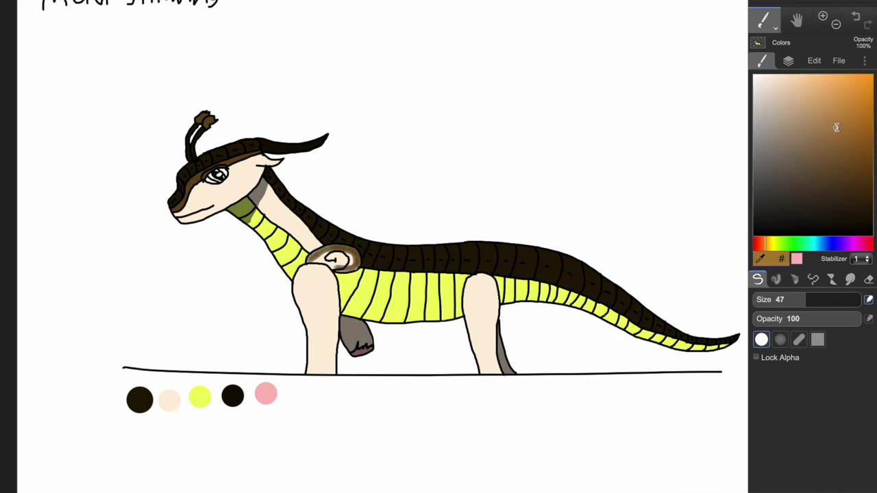
{"action": "left_click", "coordinate": [824, 18]}
{"action": "left_click", "coordinate": [824, 17]}
{"action": "left_click", "coordinate": [823, 18]}
{"action": "left_click", "coordinate": [824, 17]}
{"action": "left_click", "coordinate": [797, 21]}
{"action": "left_click_drag", "start_coordinate": [294, 55], "coordinate": [595, 200]}
{"action": "left_click", "coordinate": [755, 22]}
{"action": "left_click", "coordinate": [779, 298]}
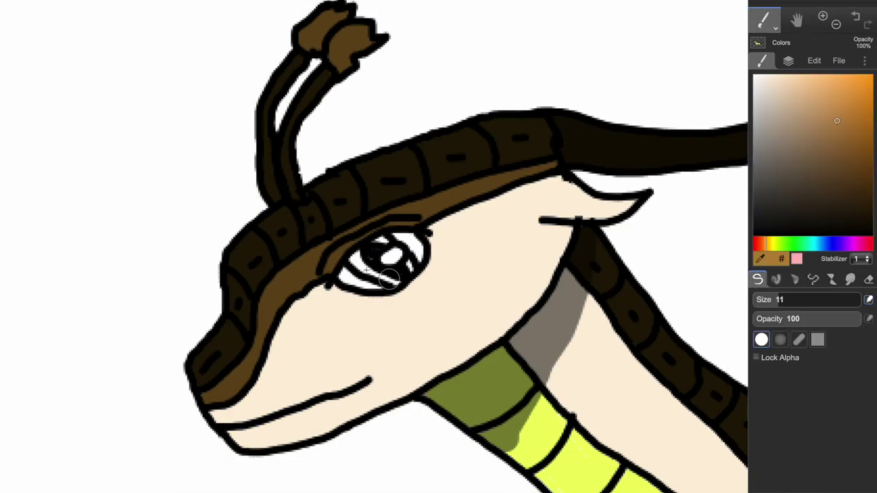
{"action": "mouse_move", "coordinate": [381, 246]}
{"action": "left_mouse_down"}
{"action": "mouse_move", "coordinate": [358, 261]}
{"action": "mouse_move", "coordinate": [401, 272]}
{"action": "left_mouse_up"}
Step: Repaint the eye's round highlight white with a size 6.3 brush
{"action": "left_click", "coordinate": [866, 280]}
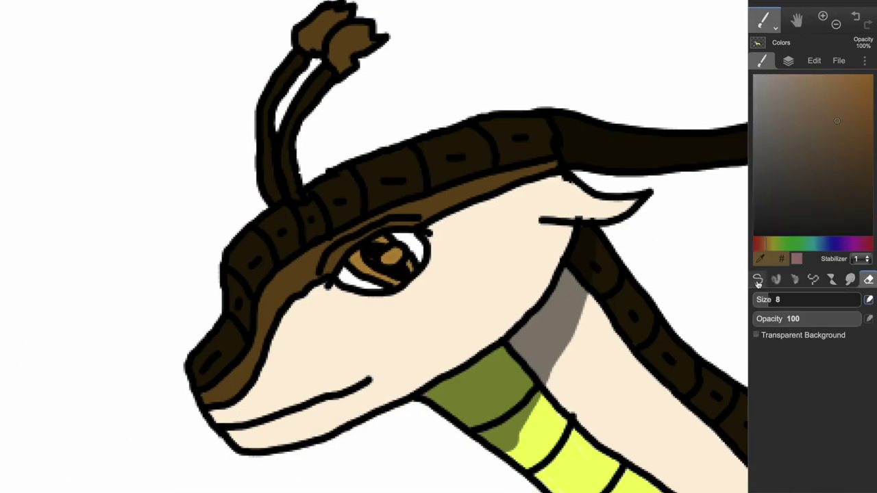
{"action": "left_click", "coordinate": [757, 280]}
{"action": "left_click", "coordinate": [755, 75]}
{"action": "left_click", "coordinate": [389, 259]}
{"action": "left_click", "coordinate": [772, 299]}
{"action": "left_click_drag", "start_coordinate": [400, 255], "coordinate": [382, 260]}
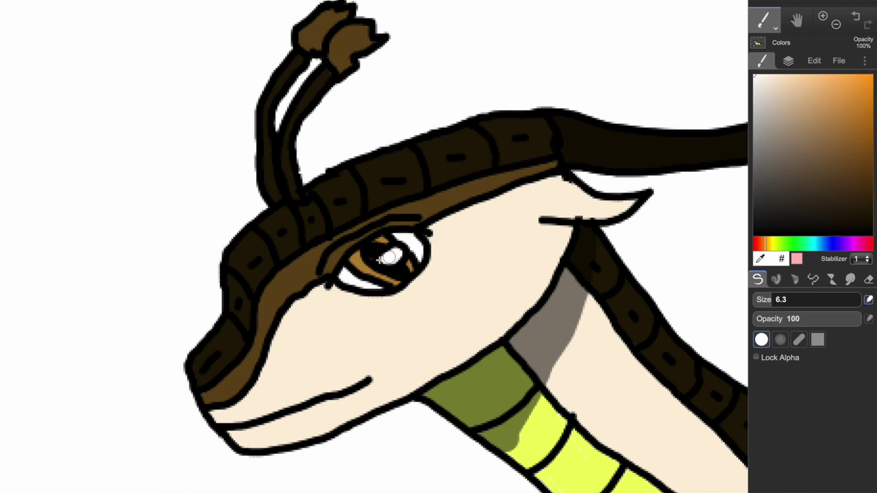
Step: Cover the whole Background layer with dark brown using a size 200 brush
{"action": "left_click", "coordinate": [835, 24]}
{"action": "left_click", "coordinate": [835, 25]}
{"action": "left_click", "coordinate": [836, 25]}
{"action": "left_click", "coordinate": [789, 61]}
{"action": "left_click", "coordinate": [770, 173]}
{"action": "left_click", "coordinate": [762, 61]}
{"action": "left_click_drag", "start_coordinate": [854, 163], "coordinate": [806, 193]}
{"action": "left_click", "coordinate": [860, 300]}
{"action": "mouse_move", "coordinate": [419, 122]}
{"action": "left_mouse_down"}
{"action": "mouse_move", "coordinate": [117, 407]}
{"action": "mouse_move", "coordinate": [603, 352]}
{"action": "mouse_move", "coordinate": [310, 239]}
{"action": "left_mouse_up"}
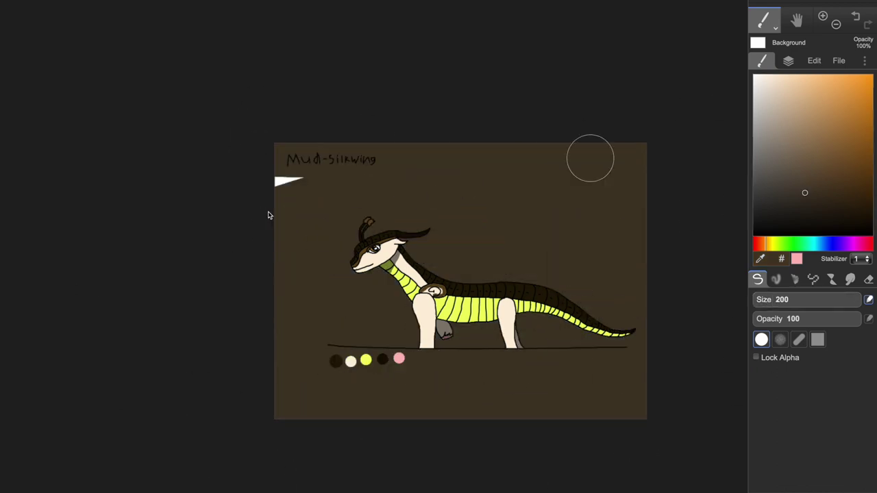
Step: Switch the brush colour to black and reduce its size to 4
{"action": "left_click", "coordinate": [754, 234]}
{"action": "left_click_drag", "start_coordinate": [781, 299], "coordinate": [764, 299]}
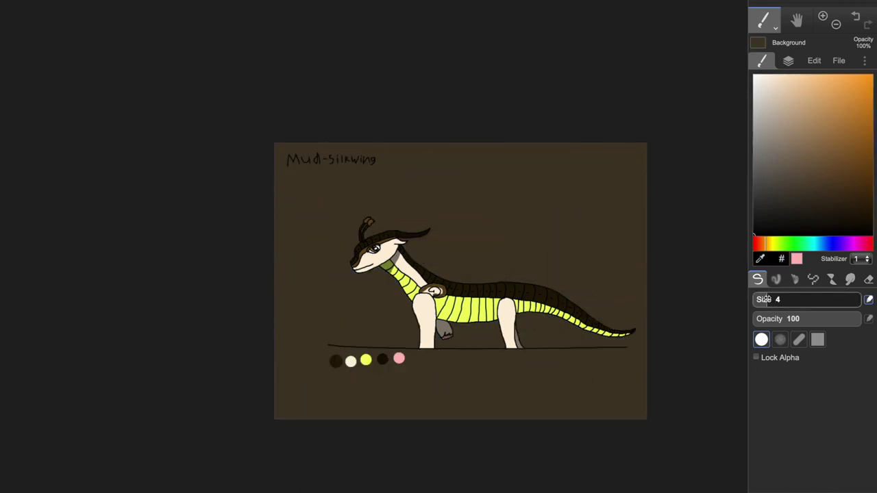